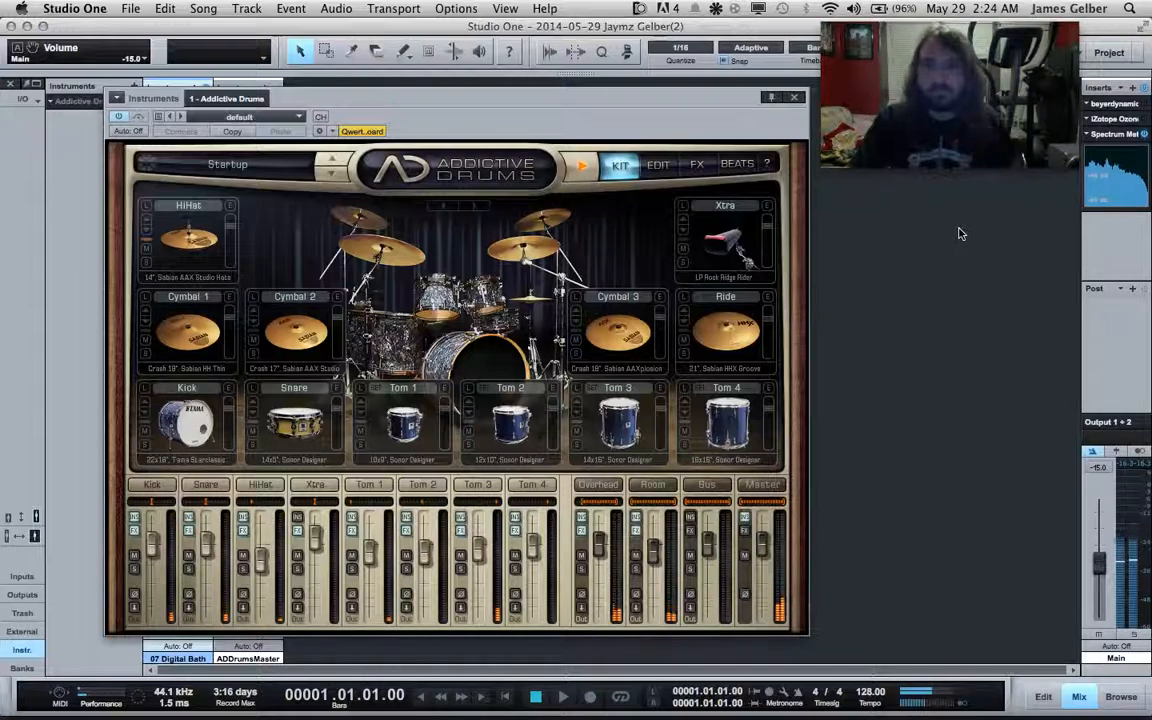
Step: Audition the Startup kit's preview beat in Addictive Drums, stopping and restarting it, and leave it stopped
click(580, 168)
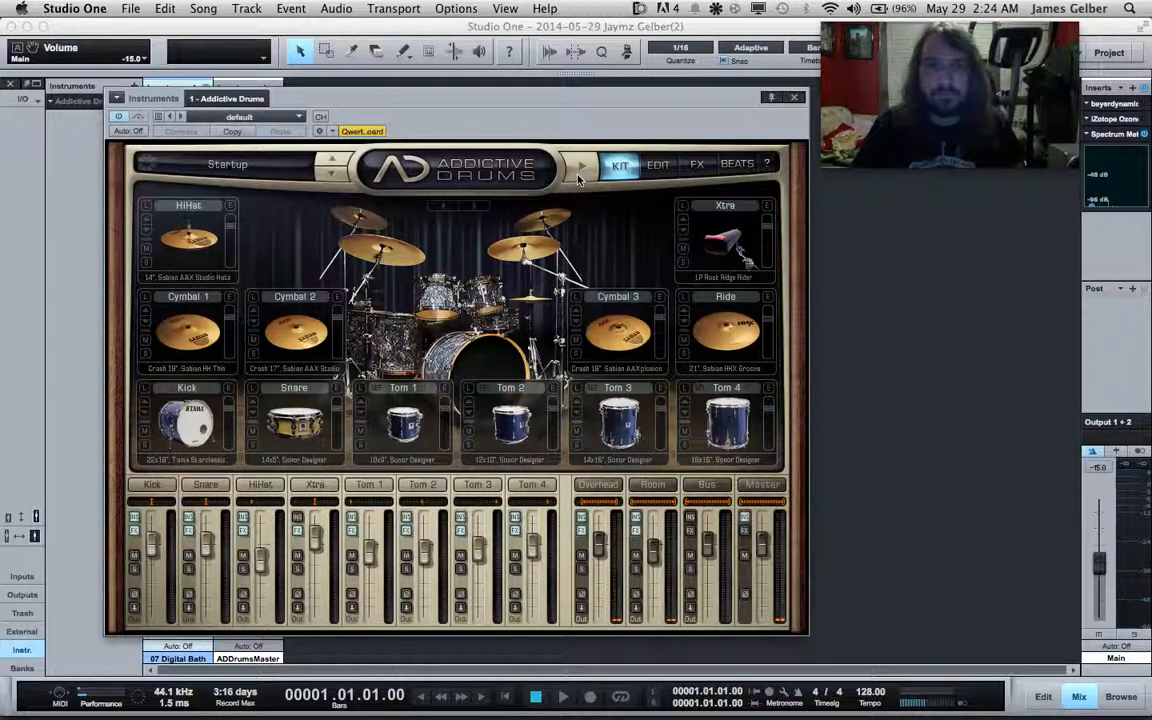
click(578, 177)
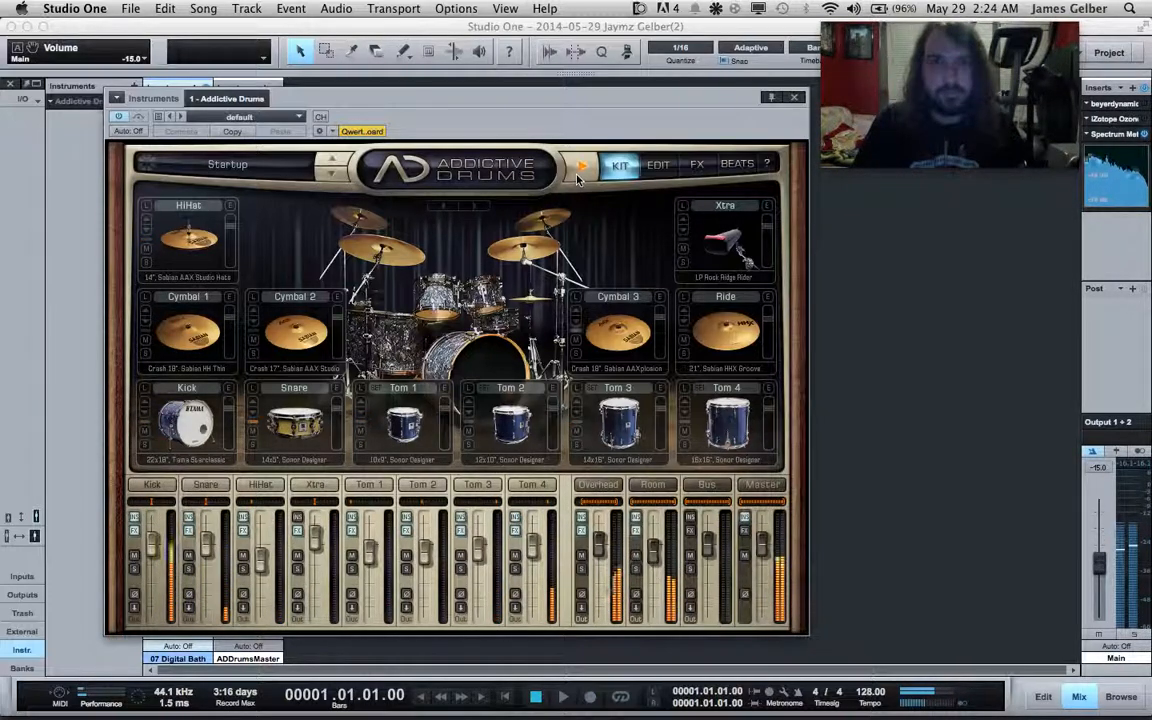
click(581, 167)
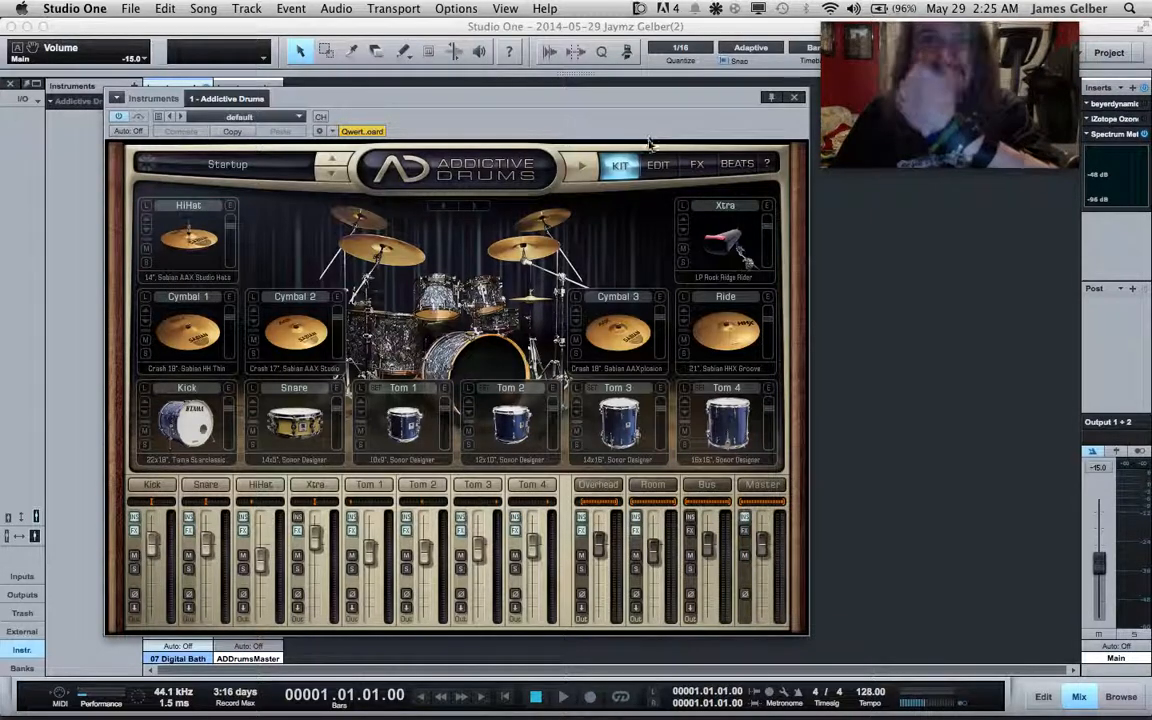
click(588, 172)
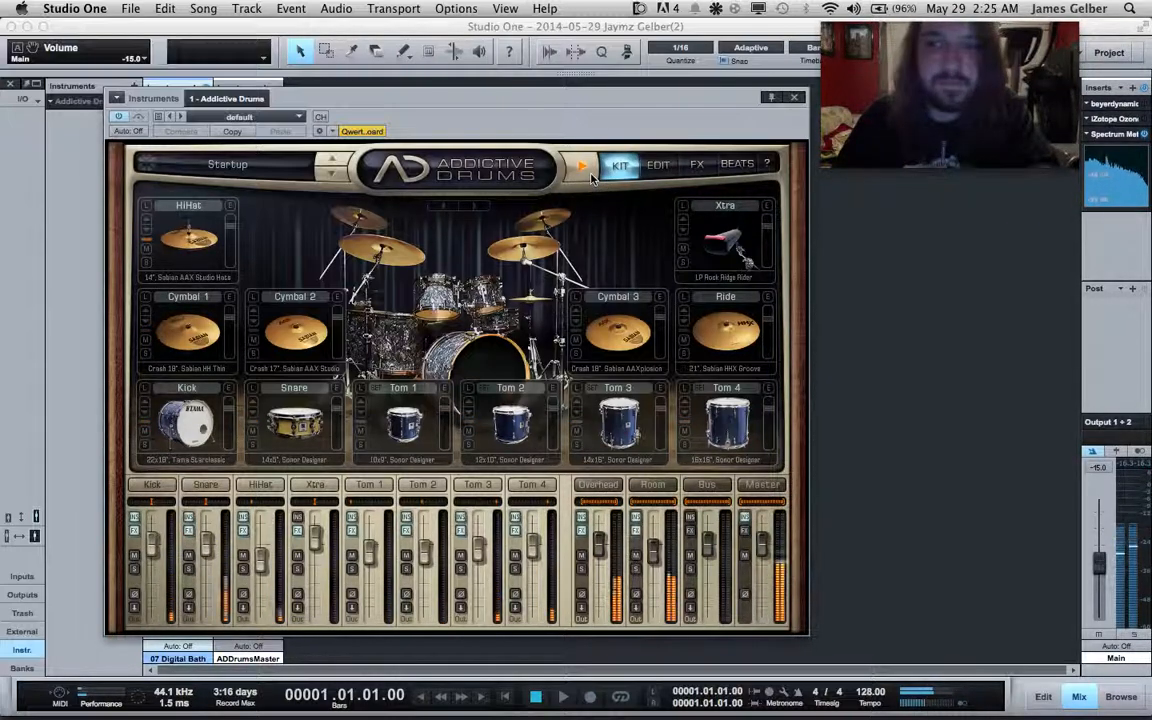
click(589, 173)
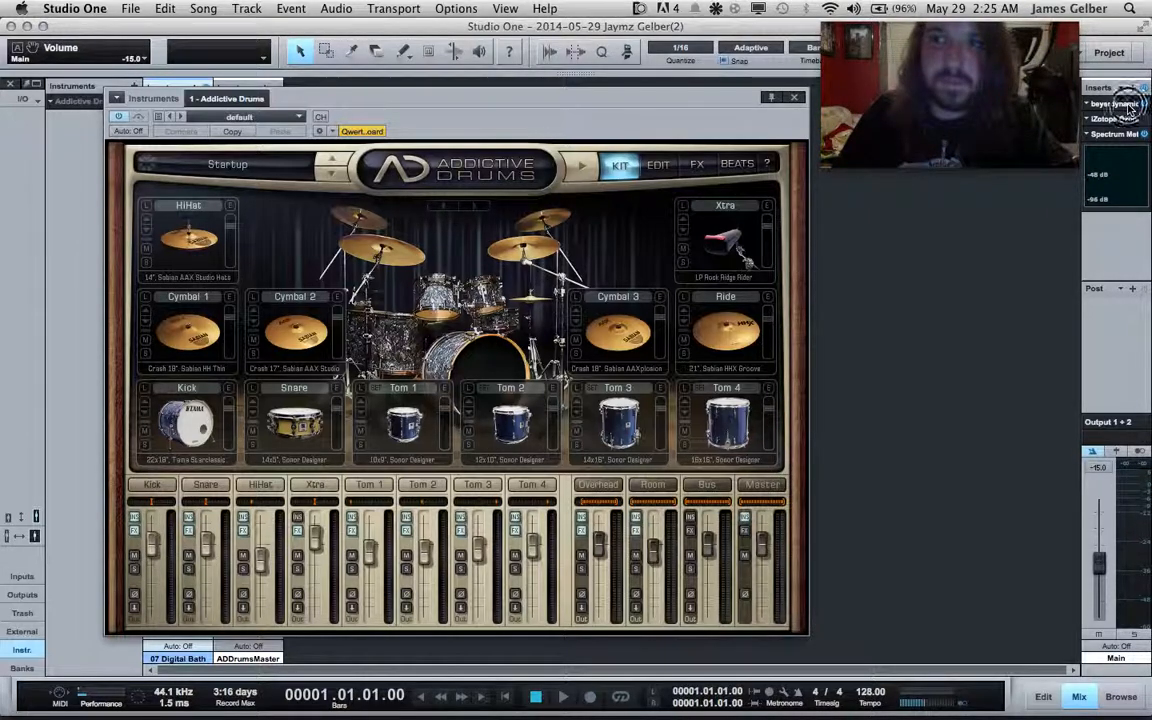
Step: Activate the main output's beyerdynamicVS insert, audition the drum beat through it, and close its window
click(1118, 104)
drag(681, 210, 814, 212)
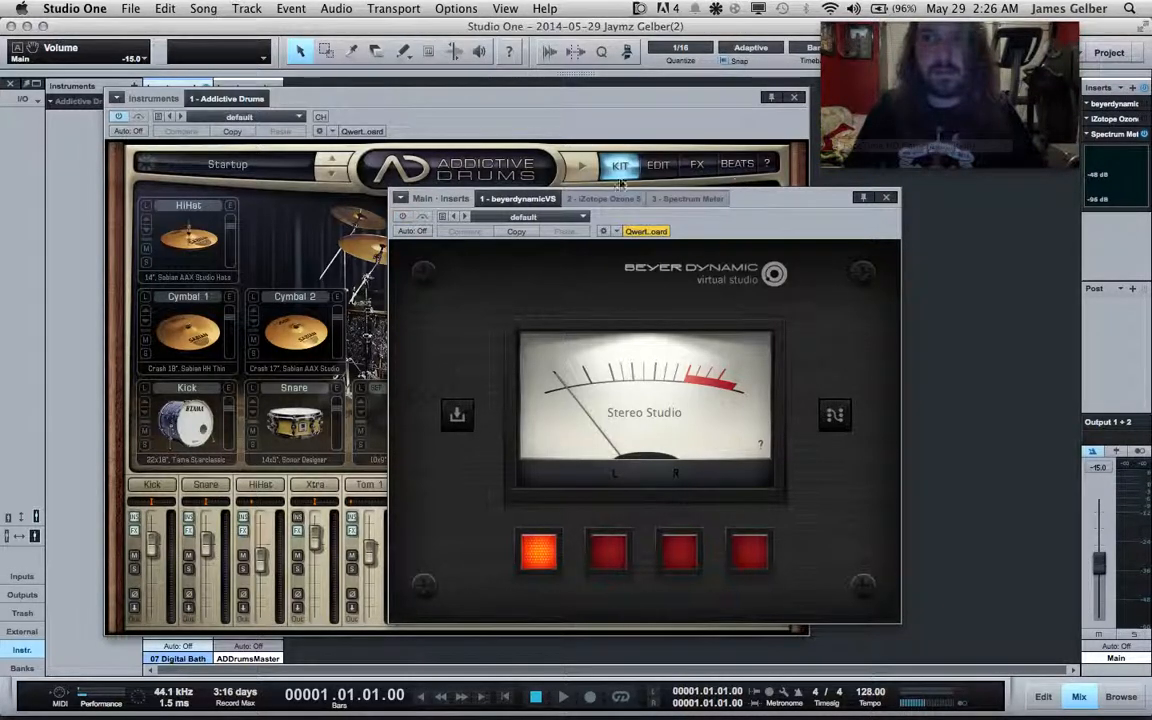
click(585, 170)
click(840, 225)
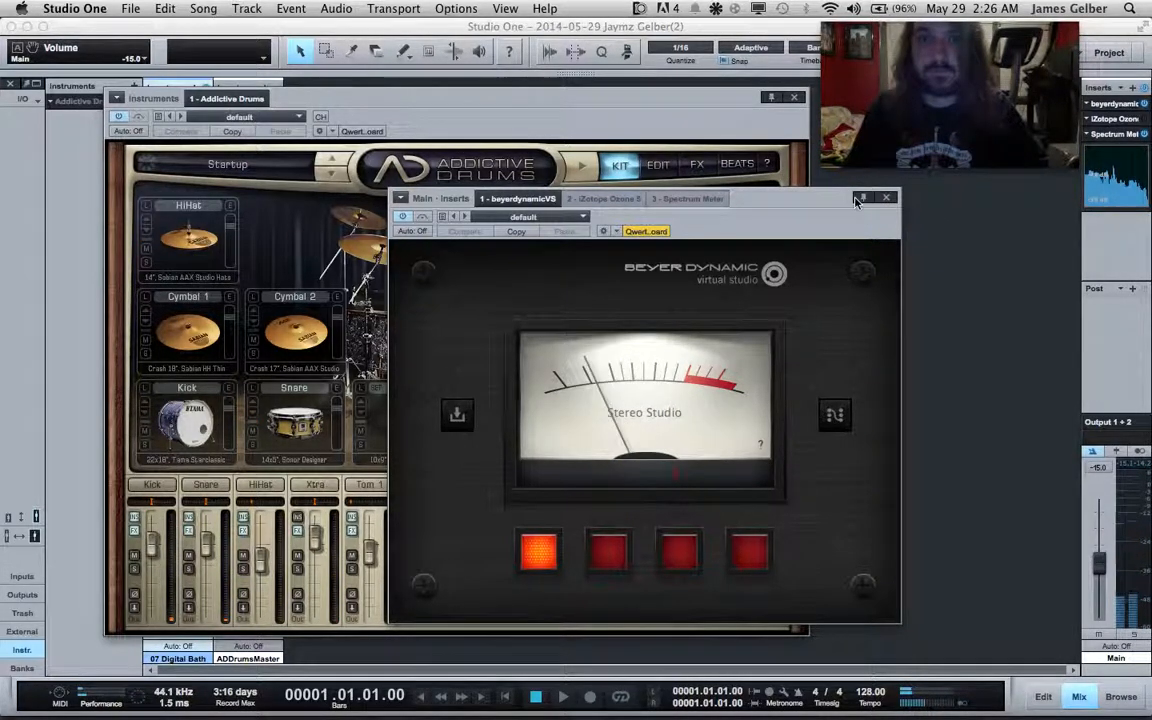
click(886, 198)
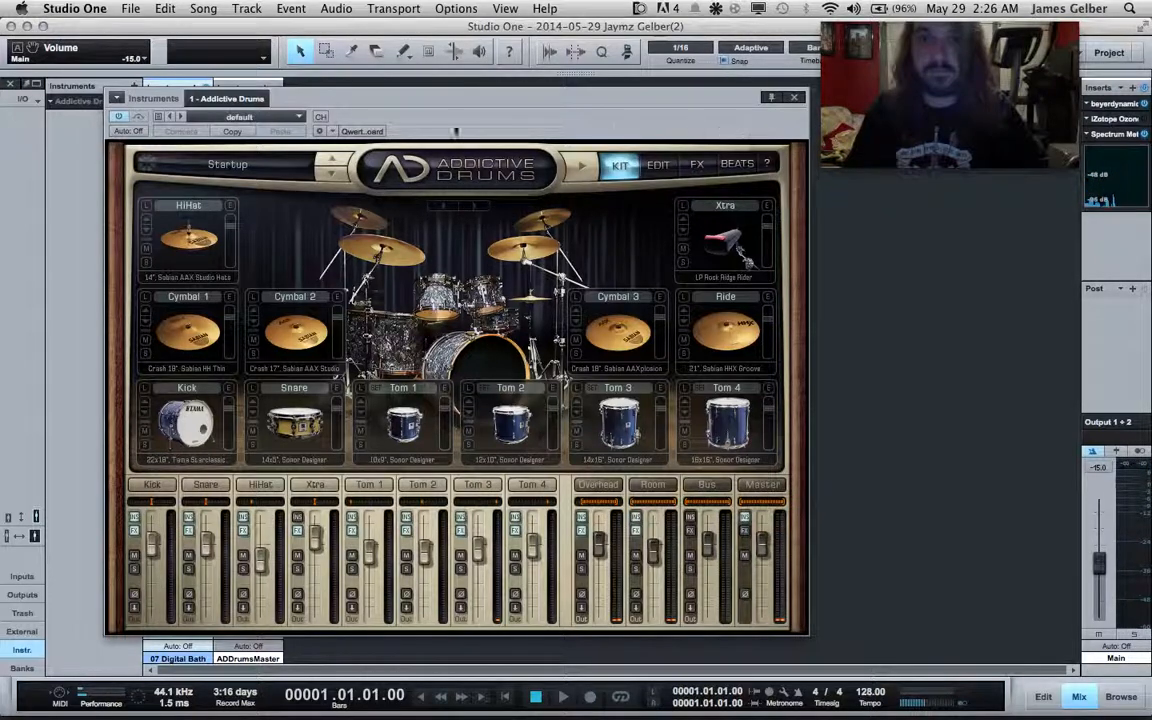
Step: Switch to Chrome to examine the rear-panel connections of the PreSonus FireStudio Mobile, and return to Studio One
drag(582, 128, 761, 120)
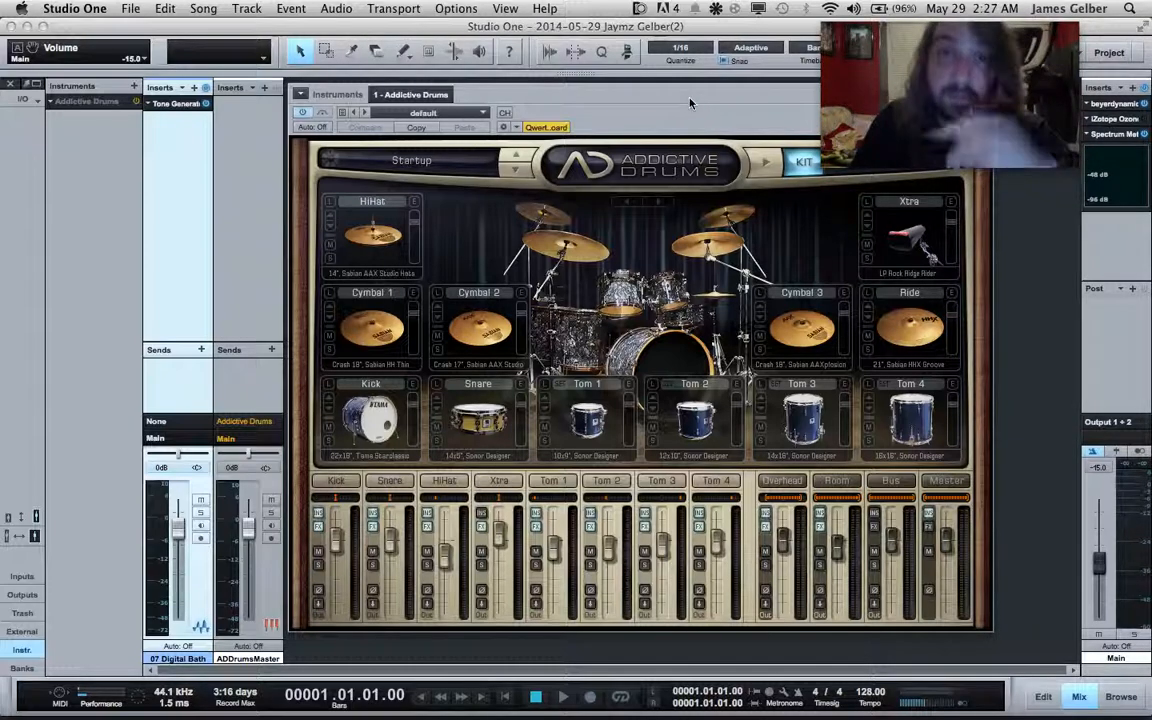
mouse_move(367, 714)
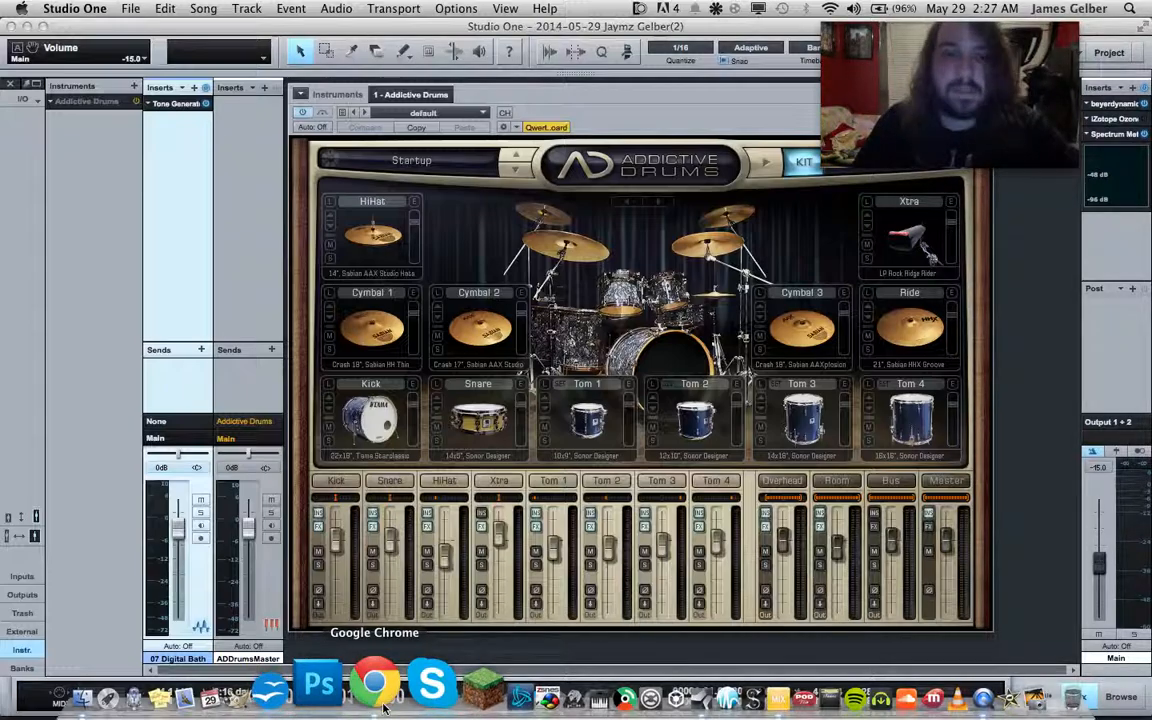
click(376, 684)
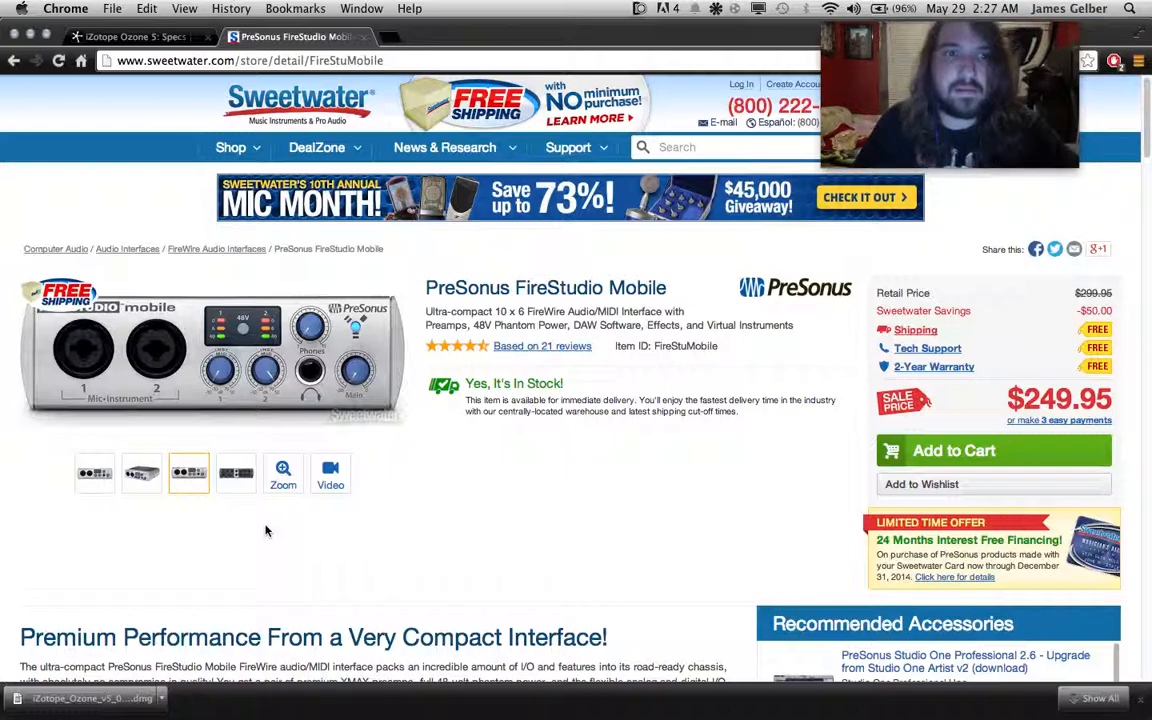
mouse_move(130, 353)
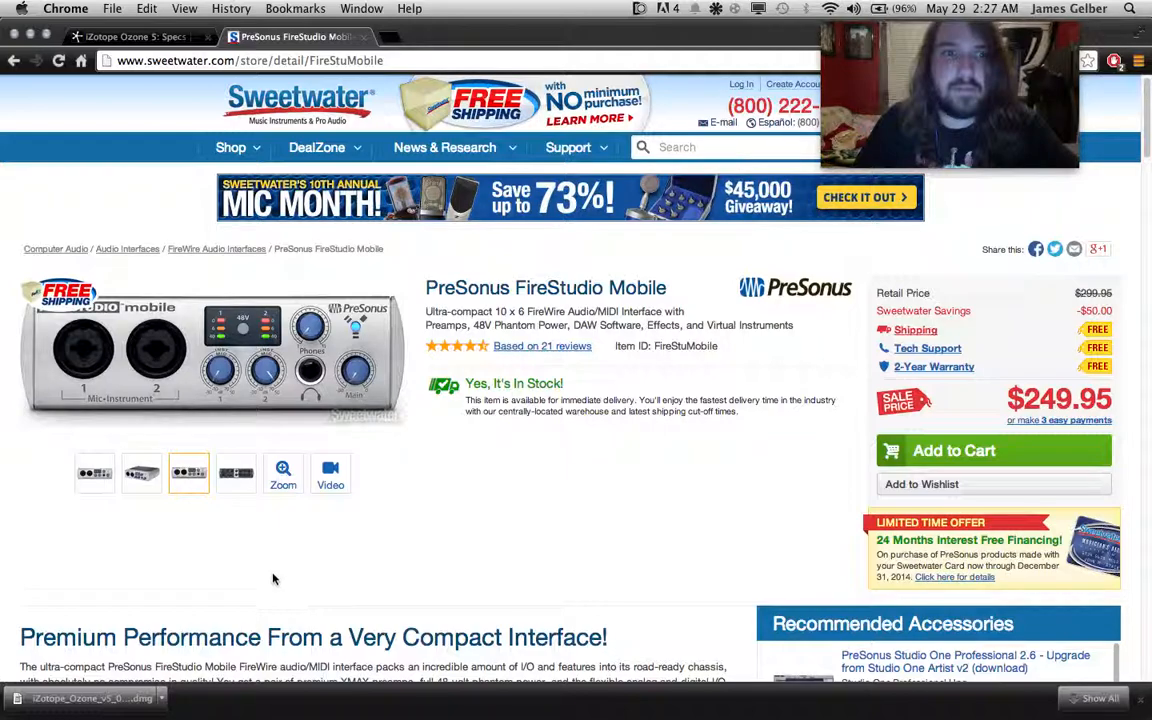
click(238, 476)
mouse_move(226, 343)
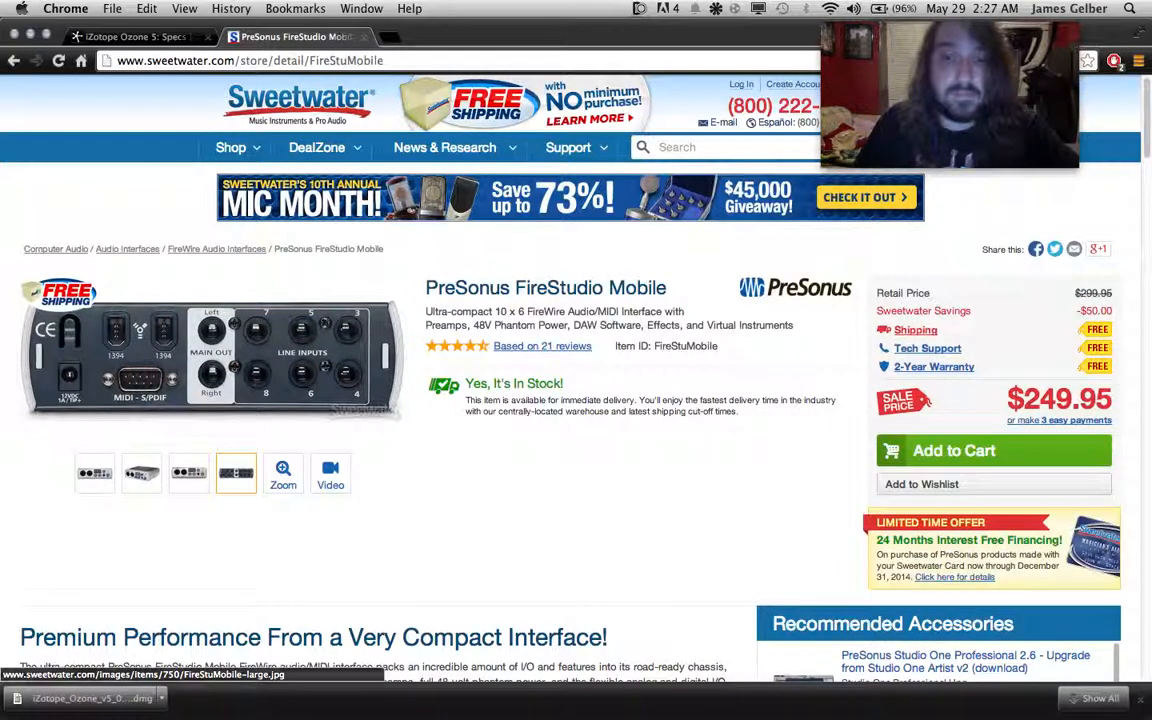
click(636, 690)
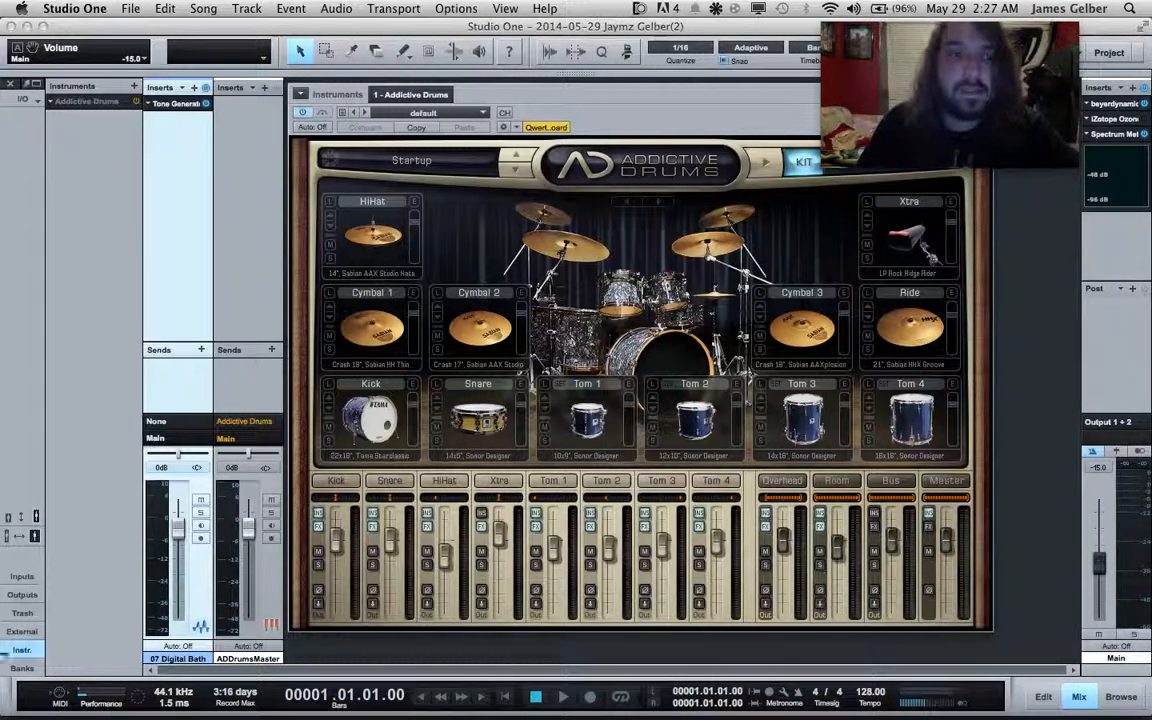
Step: Hide the instruments list and replace the Addictive Drums window with the main output's iZotope Ozone 5 insert
click(22, 650)
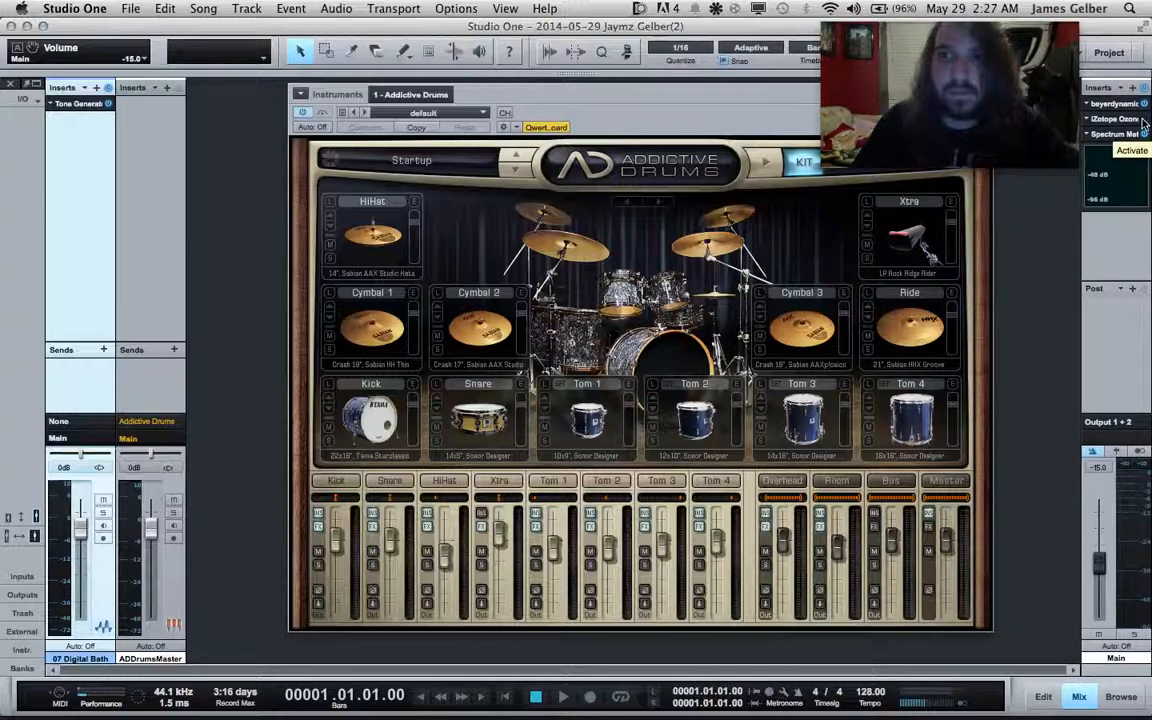
drag(778, 96, 574, 107)
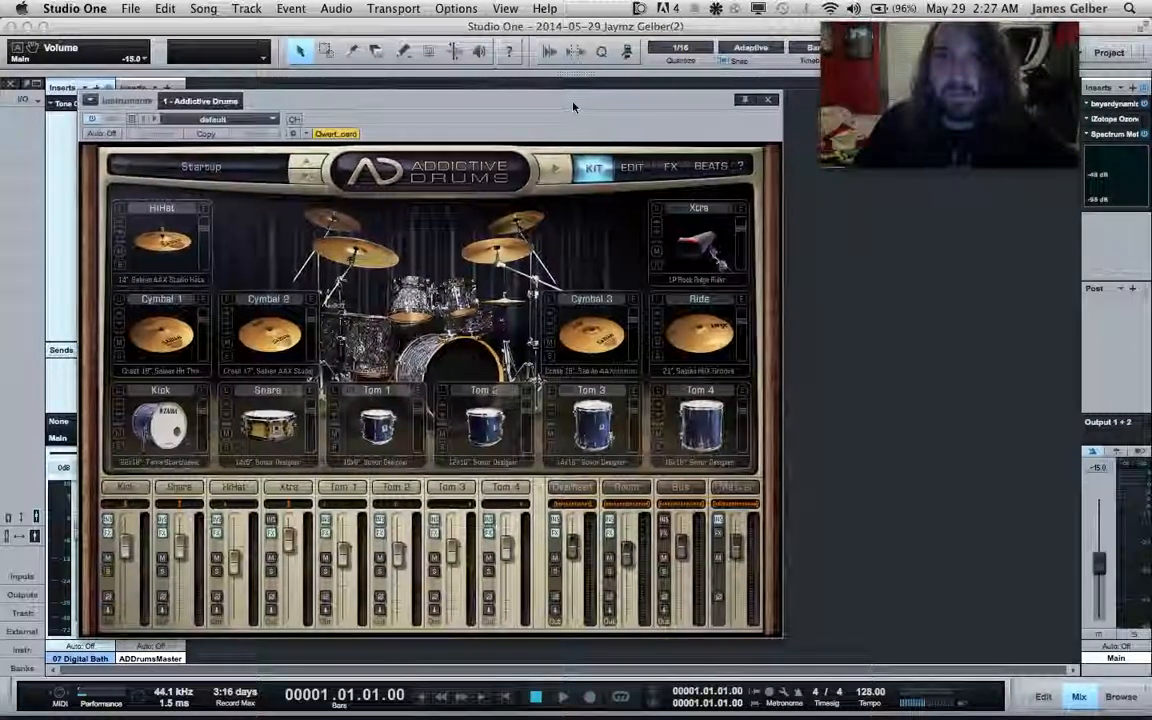
click(768, 99)
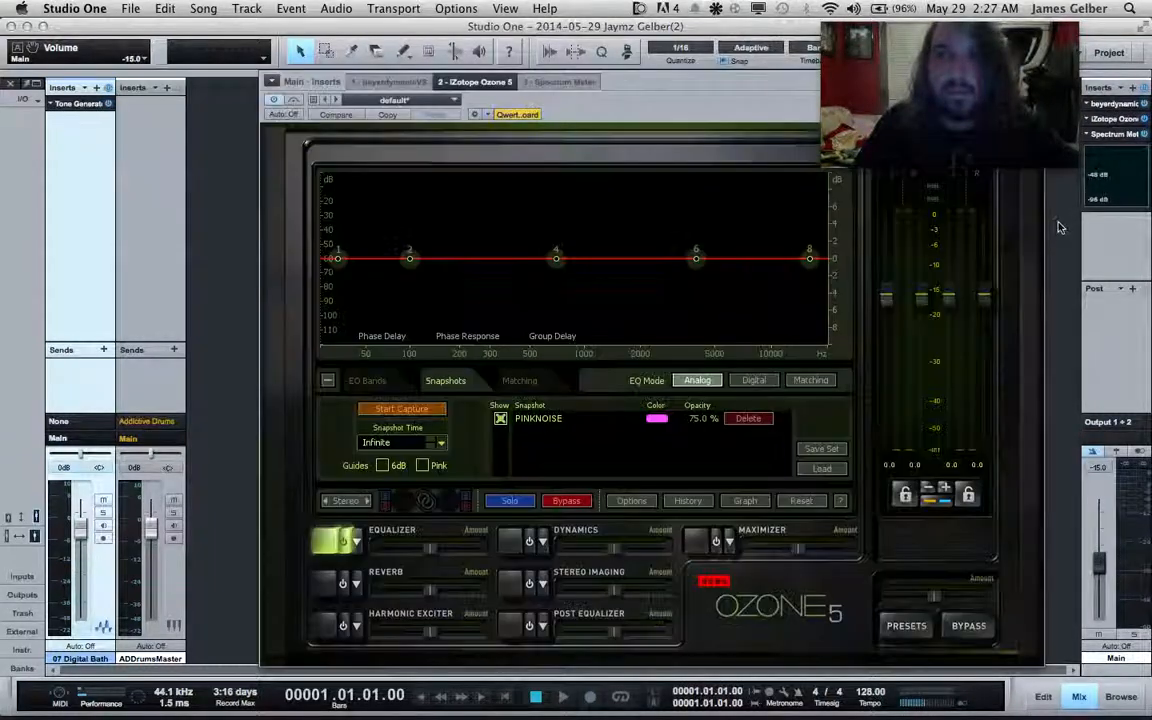
drag(746, 93, 685, 102)
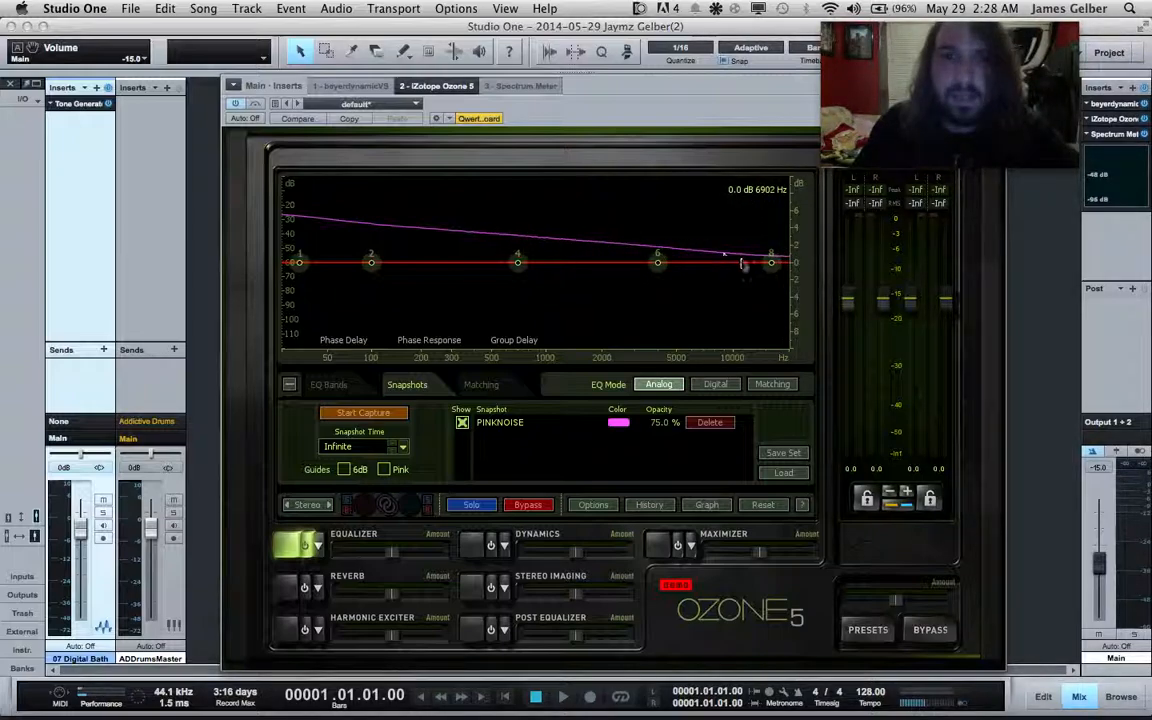
Step: Examine the matching snapshots and compare the Pink guide with the PINKNOISE curve in Ozone's equalizer, leaving the guide hidden
click(481, 384)
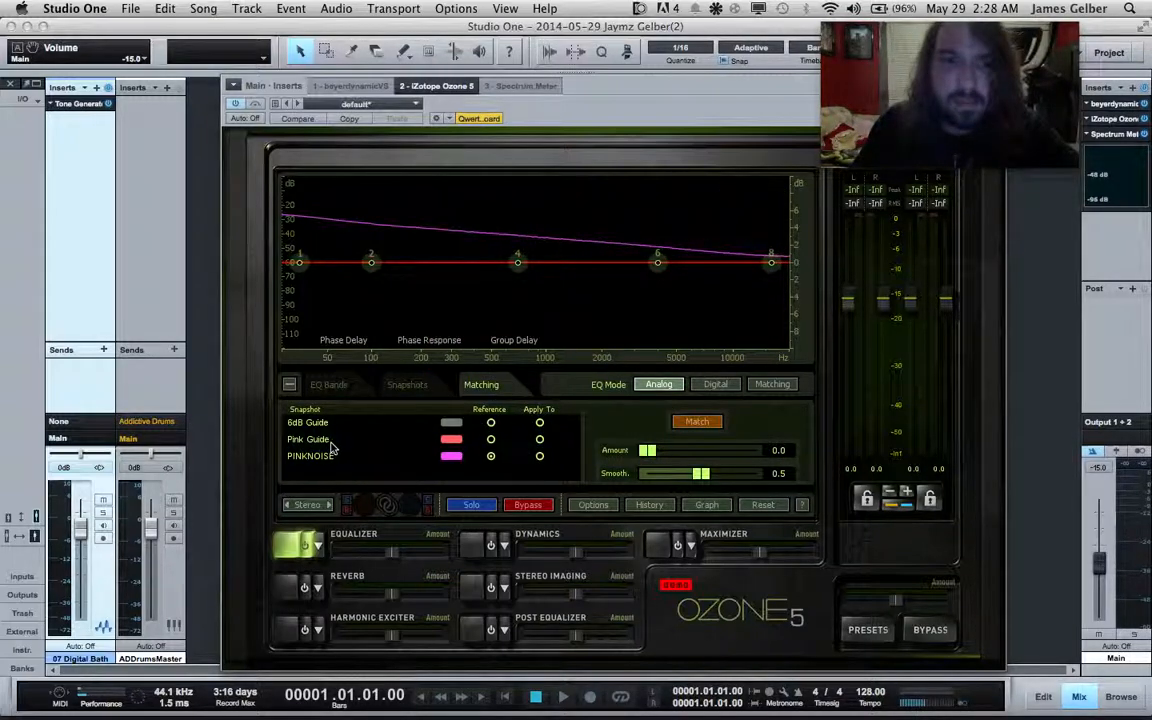
click(404, 385)
click(385, 469)
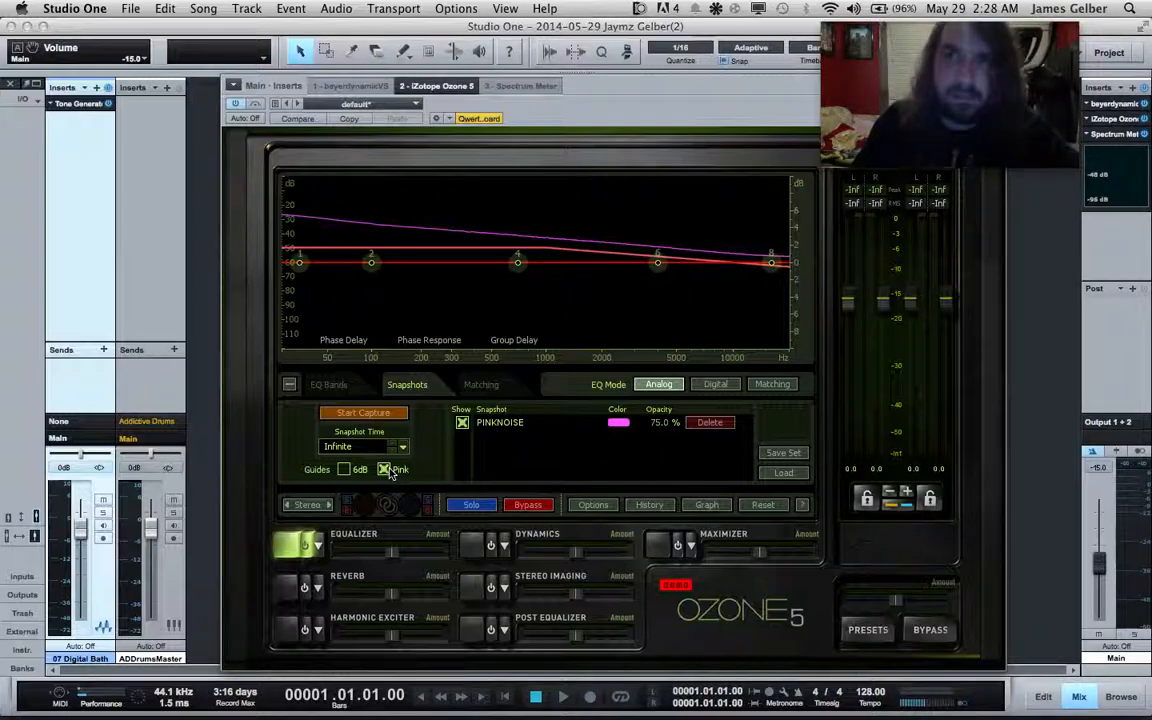
click(385, 469)
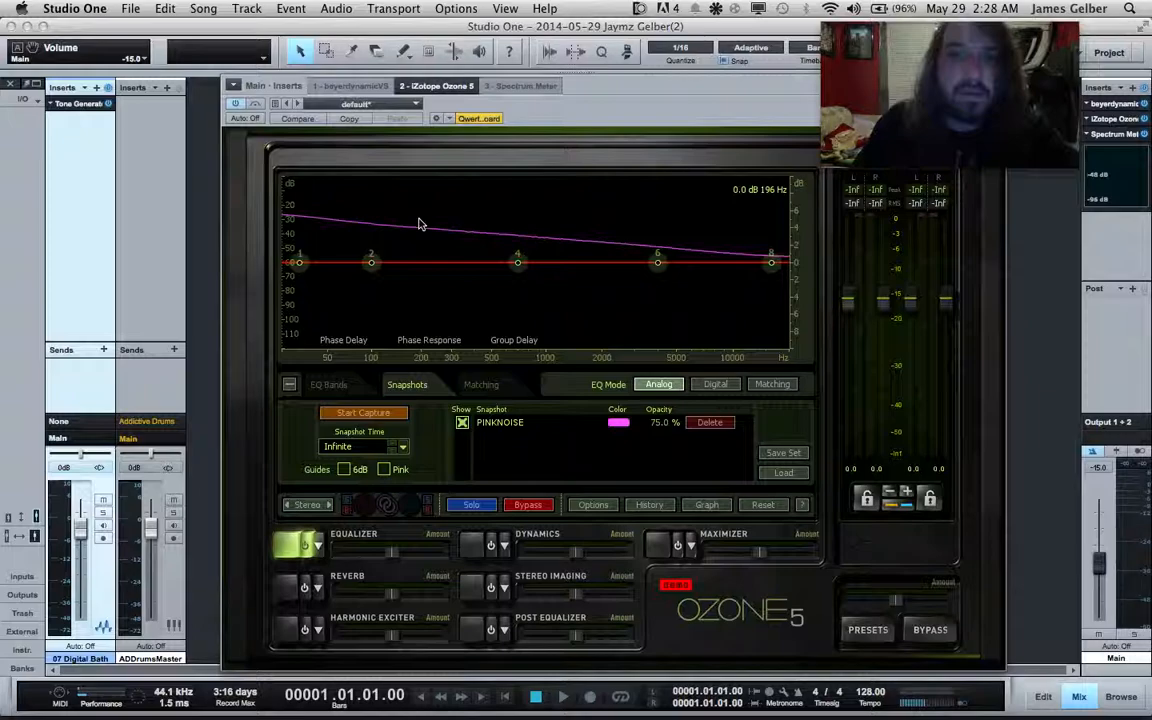
click(480, 386)
click(423, 386)
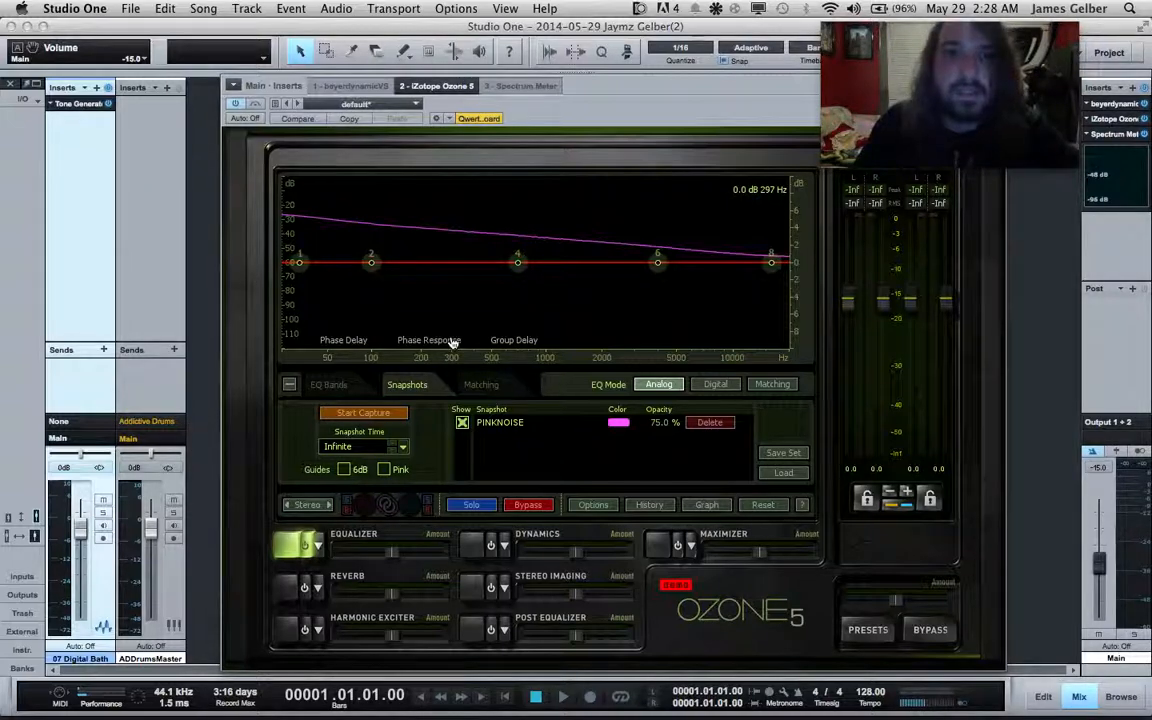
Step: Turn on the pink-noise Tone Generator on the 07 Digital Bath channel and capture its spectrum as a snapshot in Ozone's equalizer
click(82, 103)
click(649, 262)
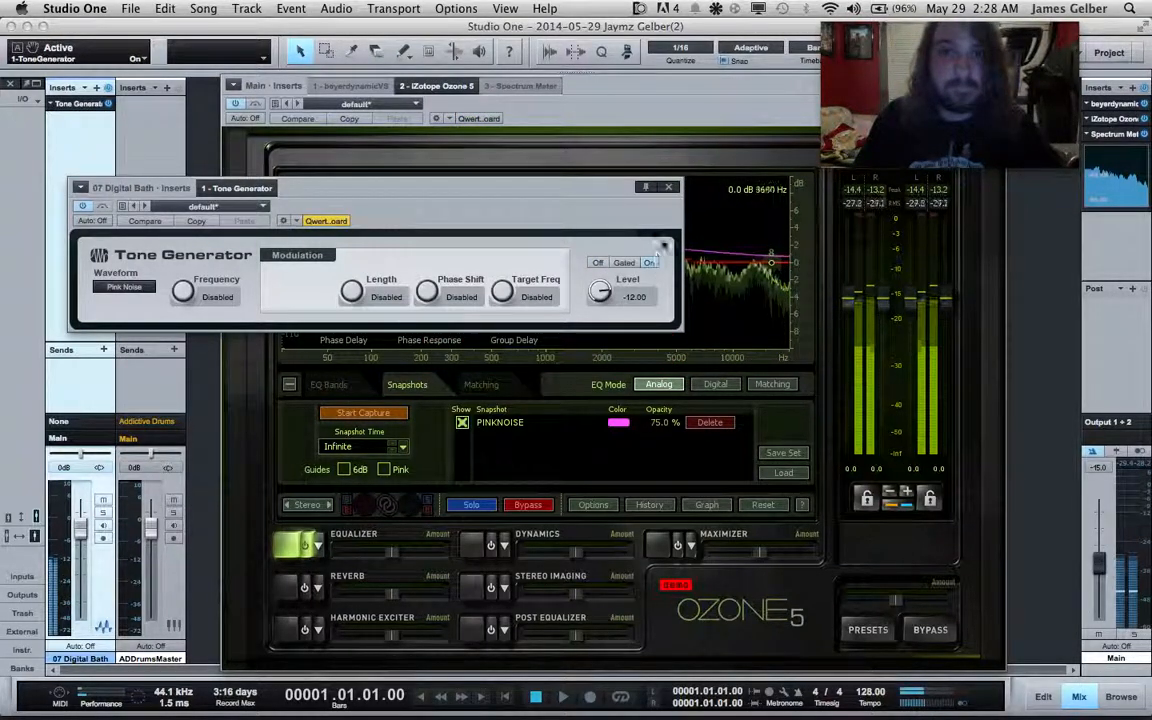
click(669, 188)
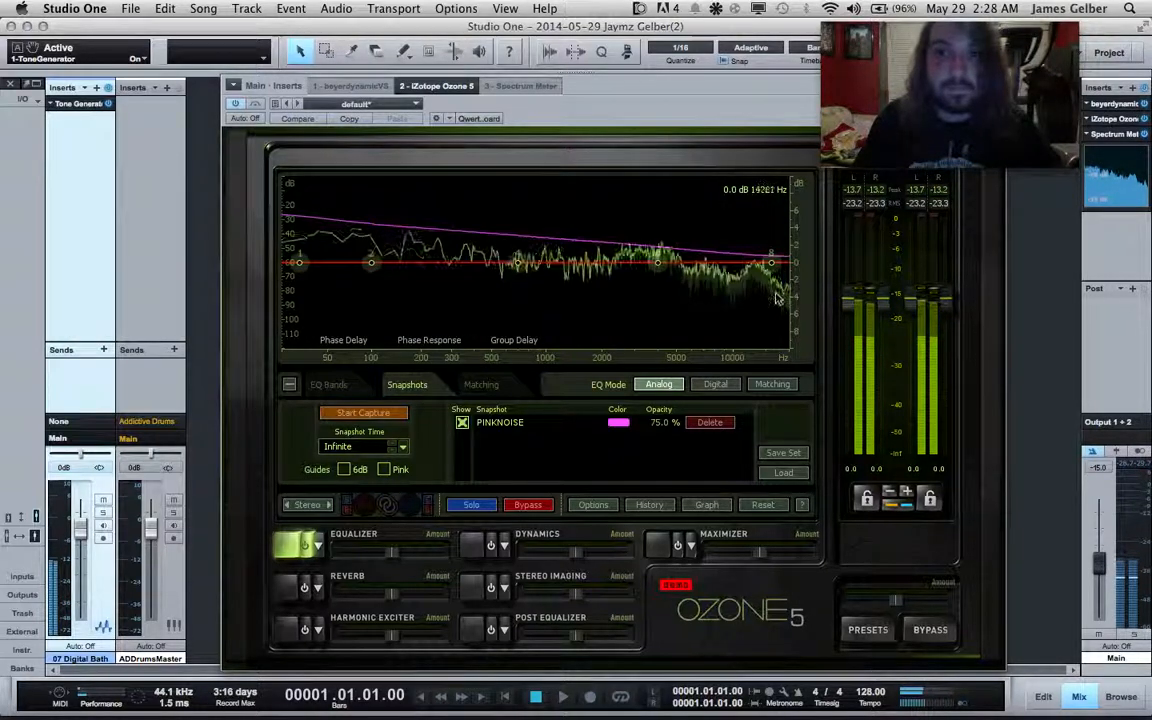
click(391, 414)
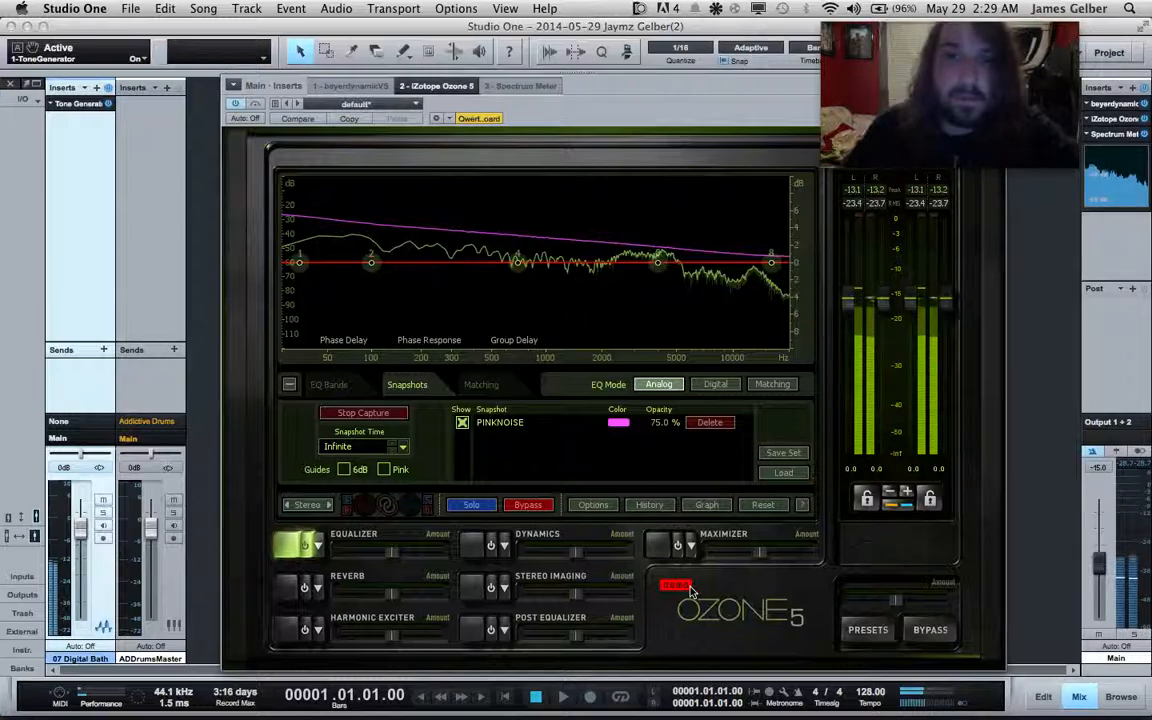
click(365, 413)
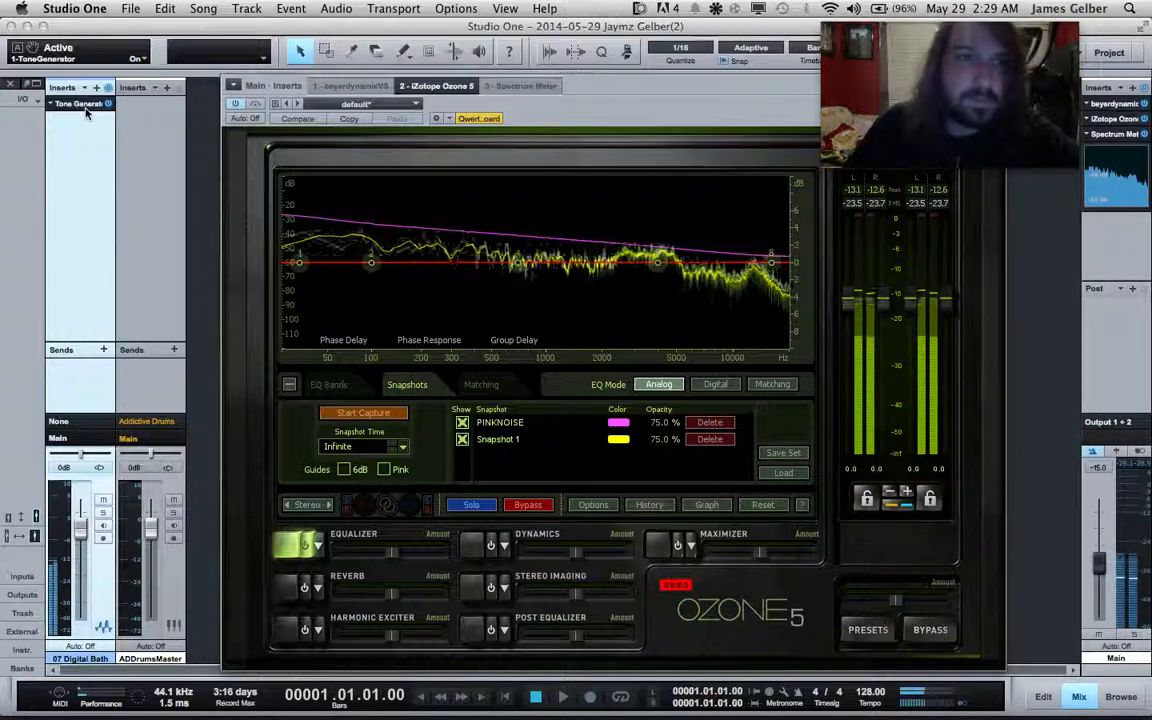
Step: Mute the 07 Digital Bath channel and move iZotope Ozone 5 ahead of beyerdynamicVS in the main output's inserts
click(102, 499)
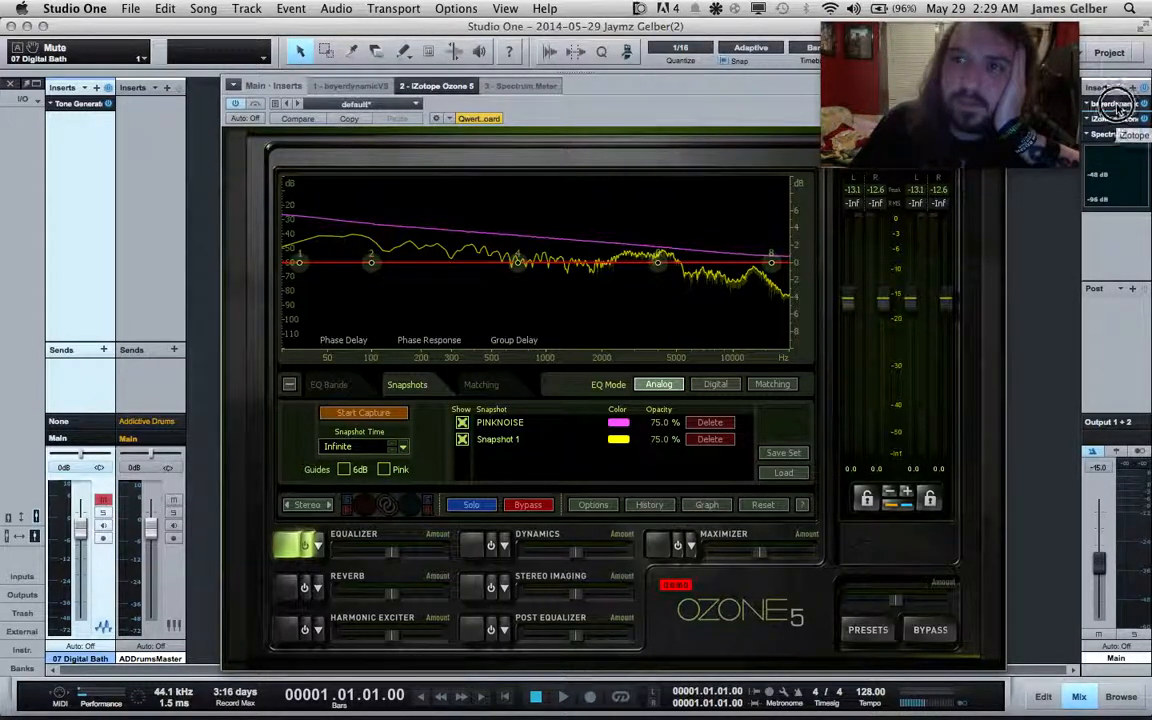
drag(1117, 105, 1122, 119)
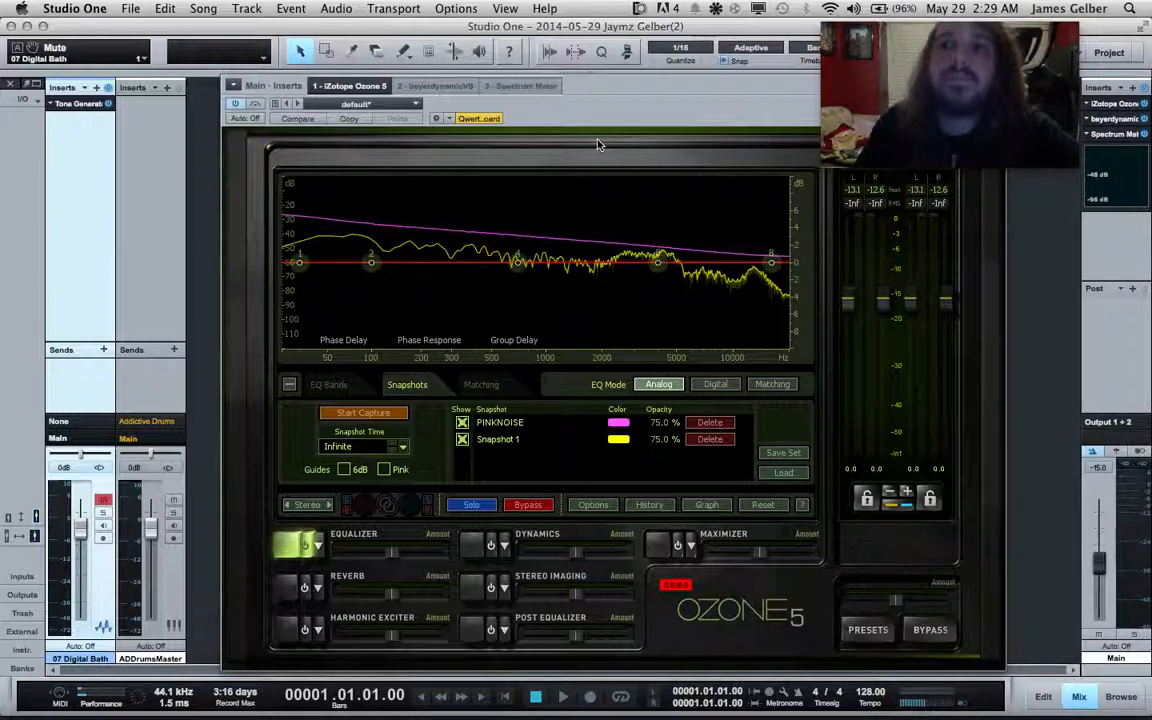
Step: Rename the newly captured yellow snapshot in Ozone's equalizer as ROOMTUNNING
click(481, 384)
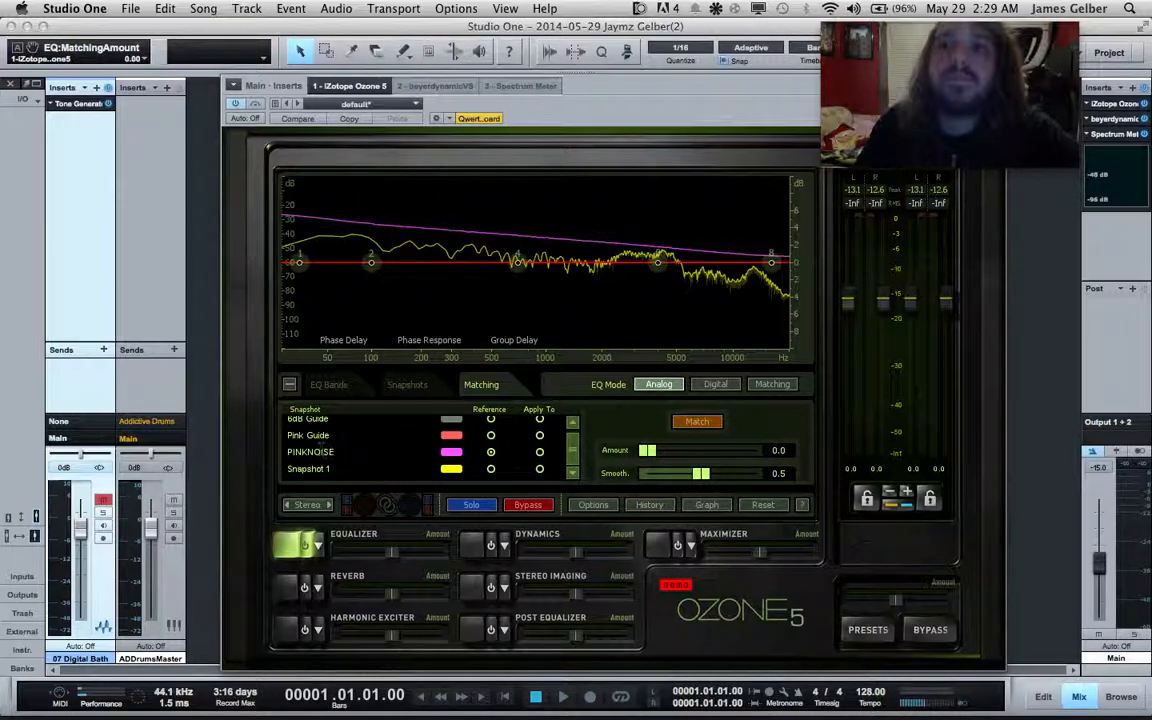
click(407, 384)
double_click(521, 440)
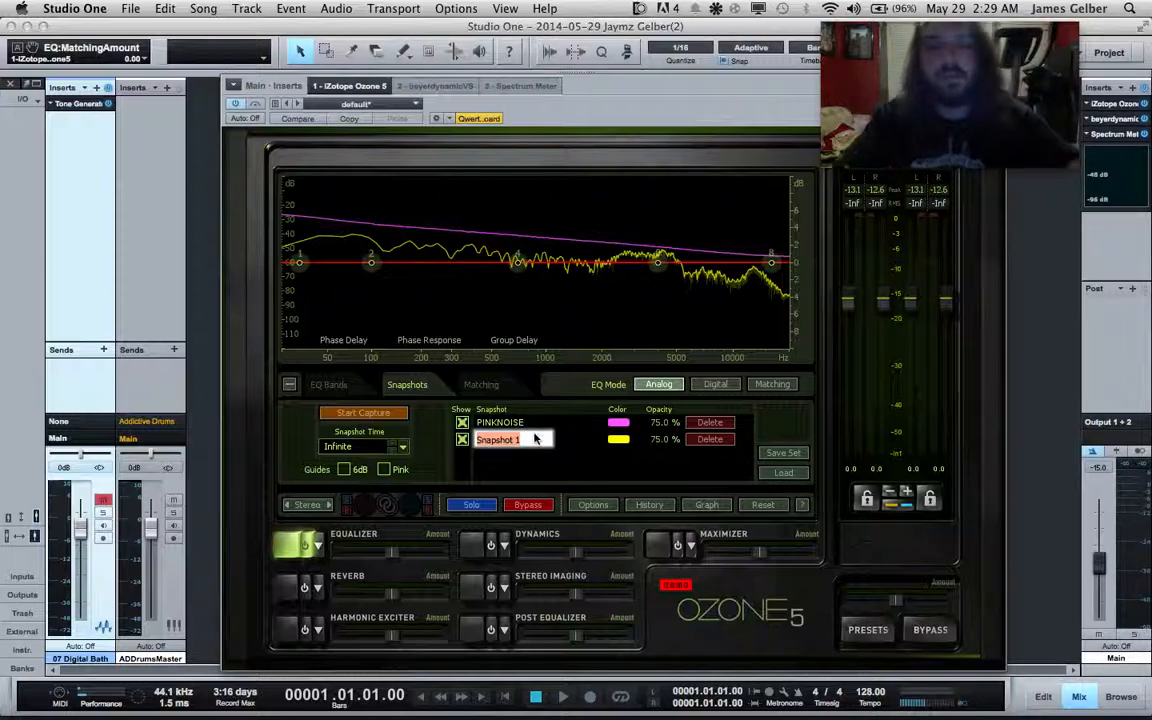
text(ROOM)
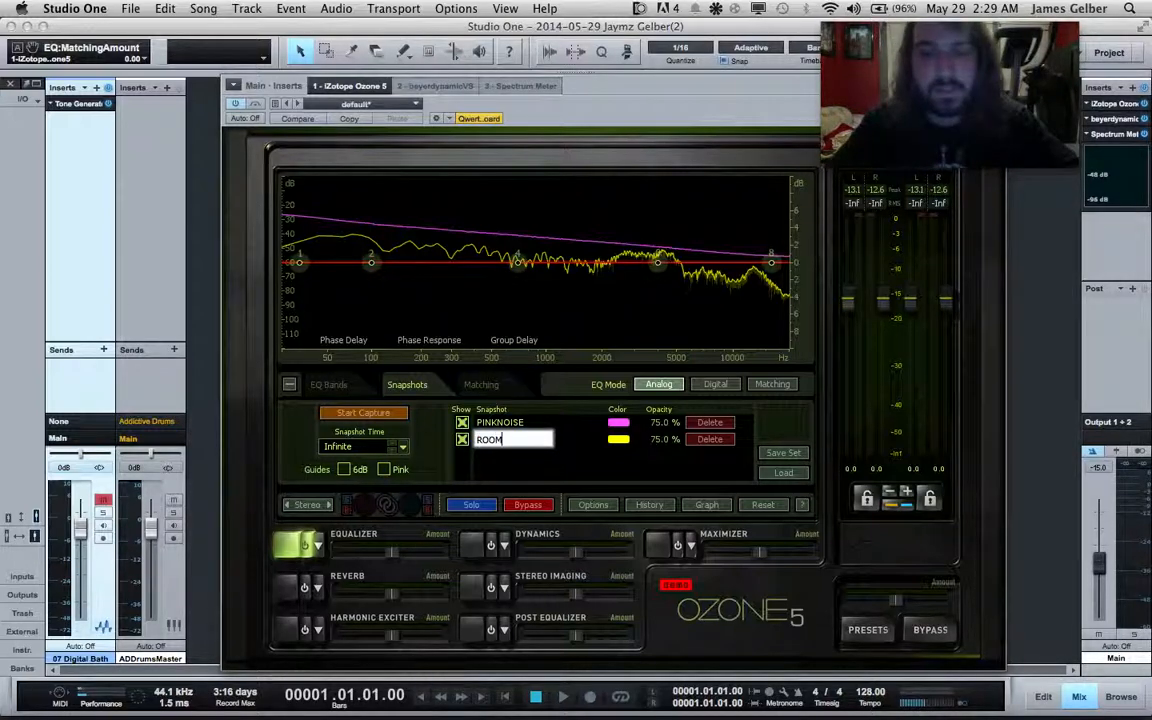
text(TUUNING)
key(Return)
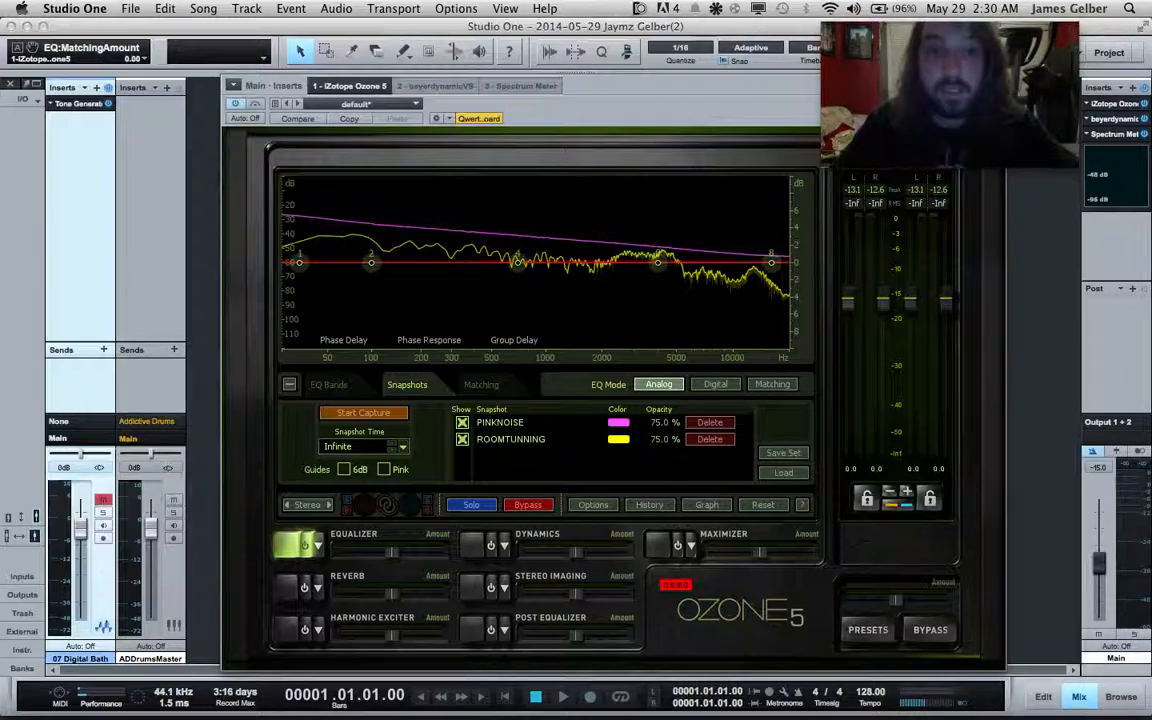
Step: Run Ozone's EQ match with PINKNOISE as the reference and ROOMTUNNING as the snapshot it applies to
click(493, 385)
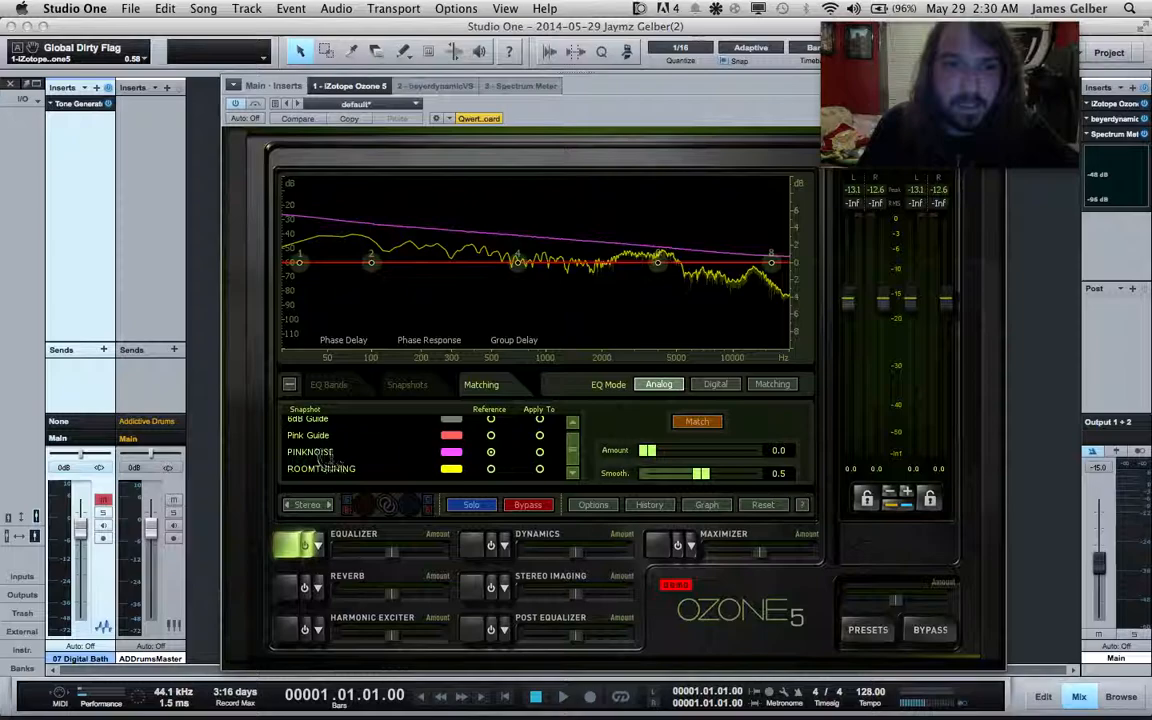
click(539, 469)
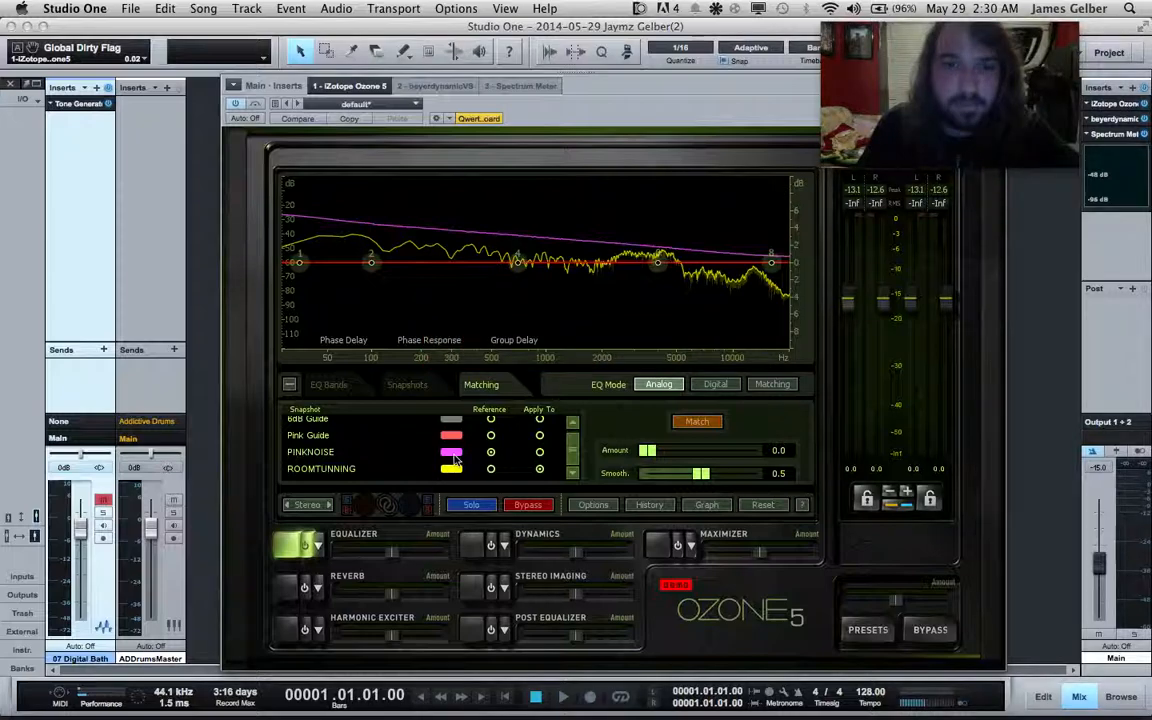
click(697, 421)
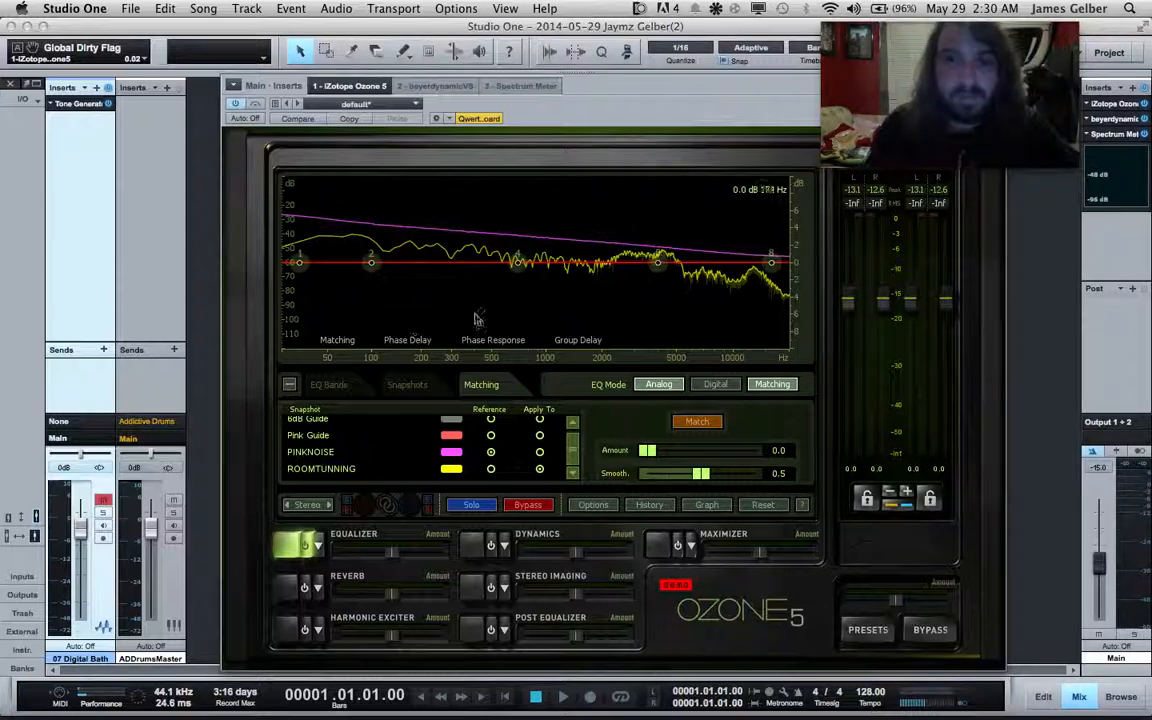
Step: Set the EQ match Amount in Ozone's equalizer to 100
drag(648, 451, 802, 472)
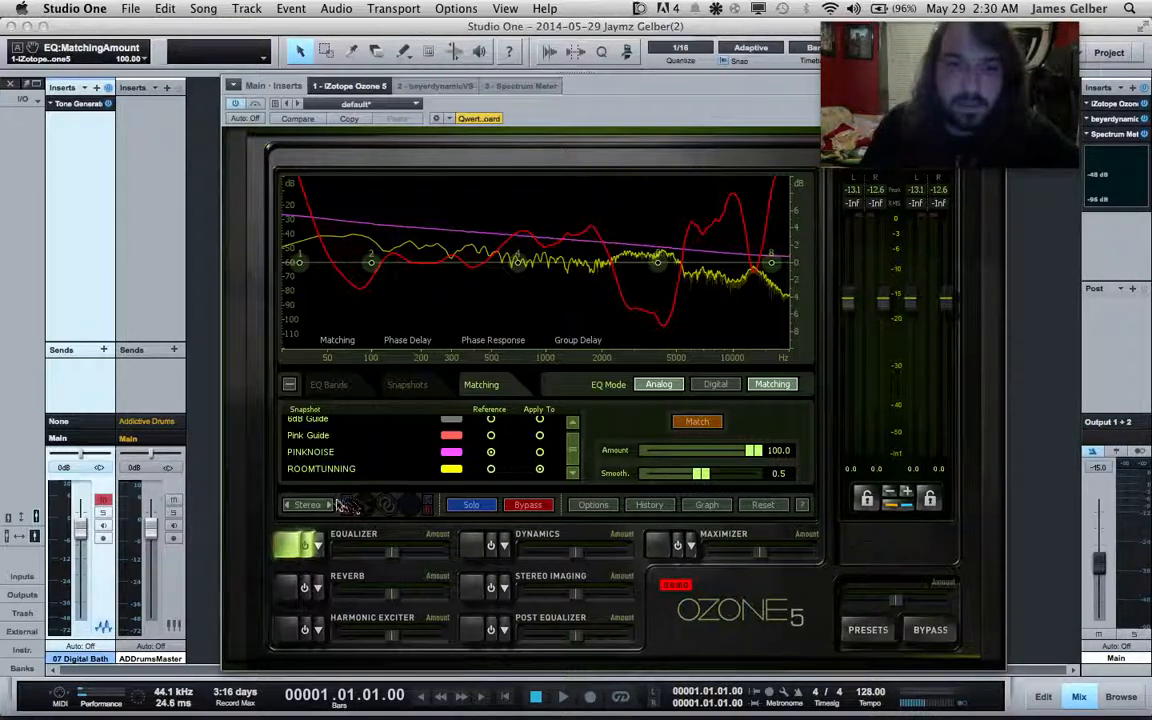
click(594, 505)
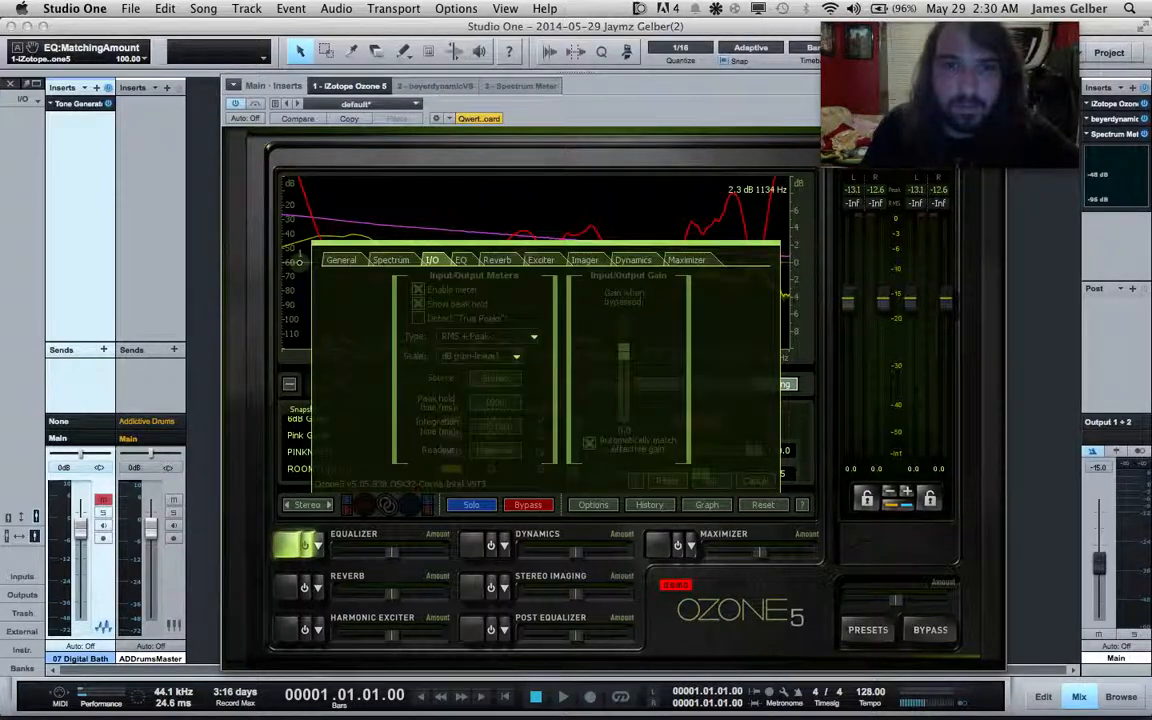
click(460, 260)
click(430, 260)
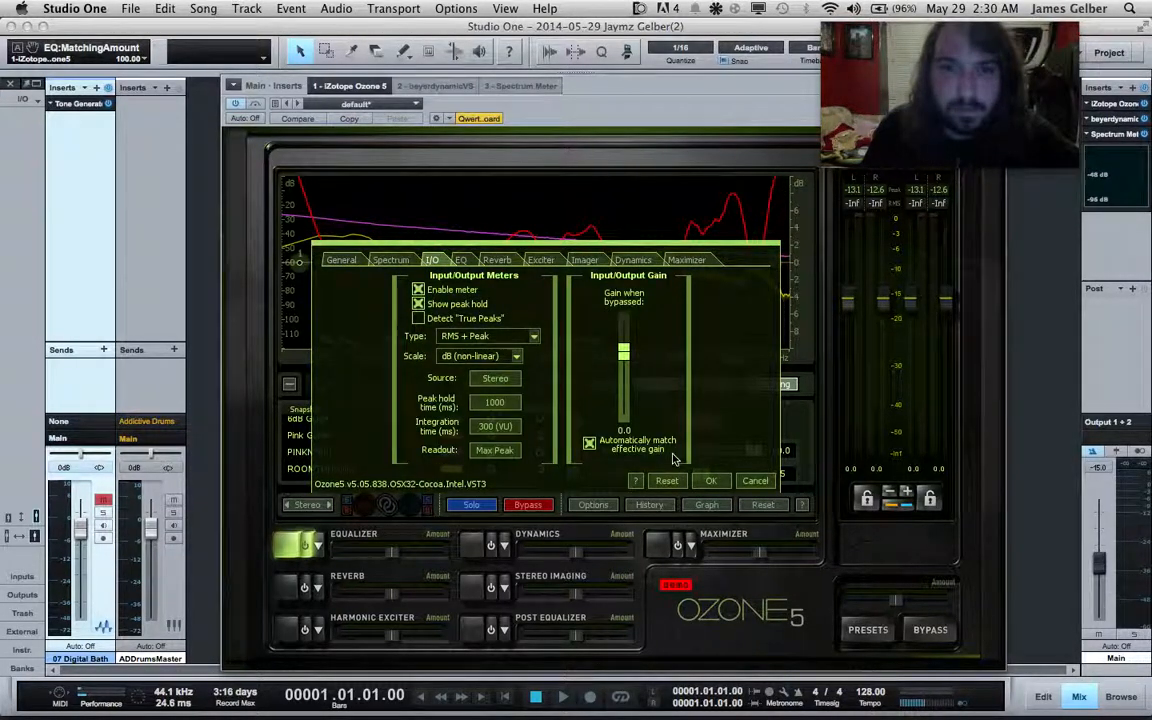
click(760, 483)
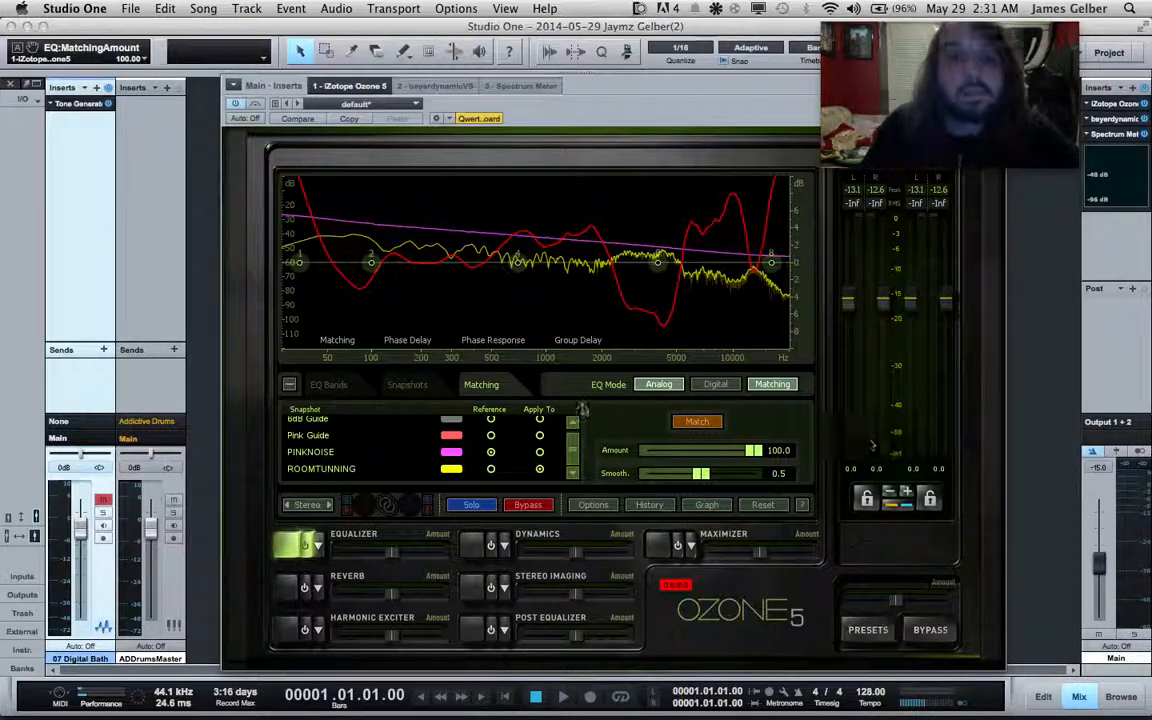
Step: Lower Ozone's left and right output gain to -12.0 dB while the 07 Digital Bath pink noise plays, then mute that channel
click(103, 502)
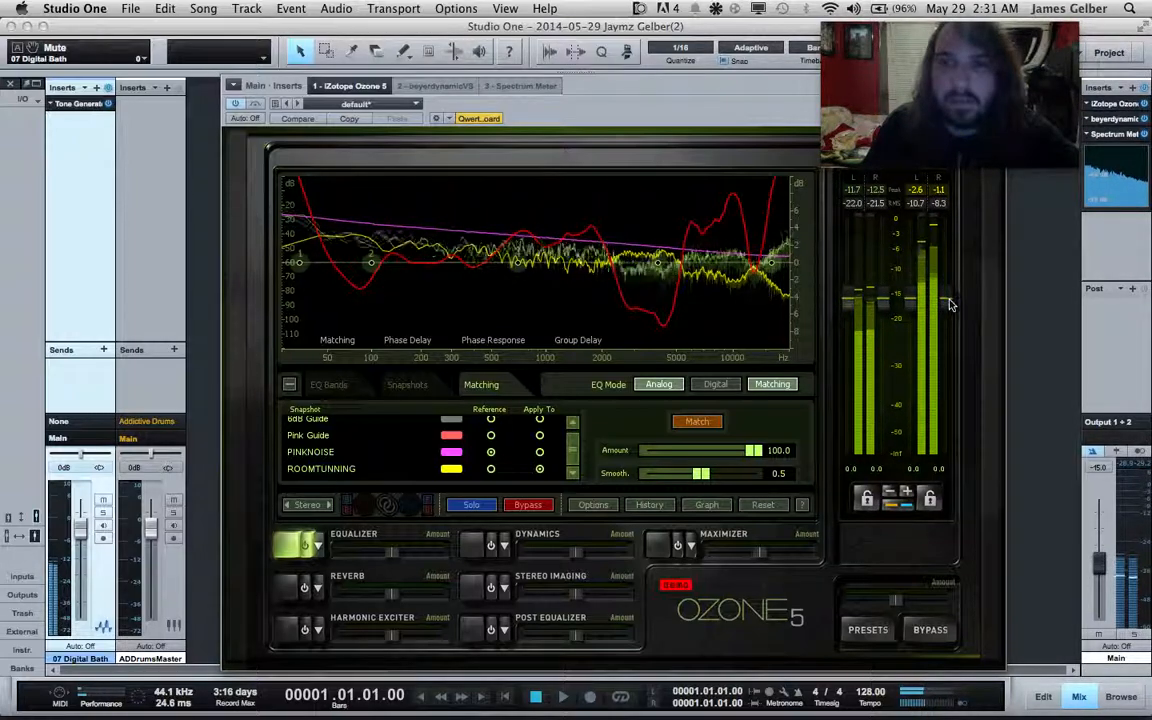
drag(946, 301, 953, 396)
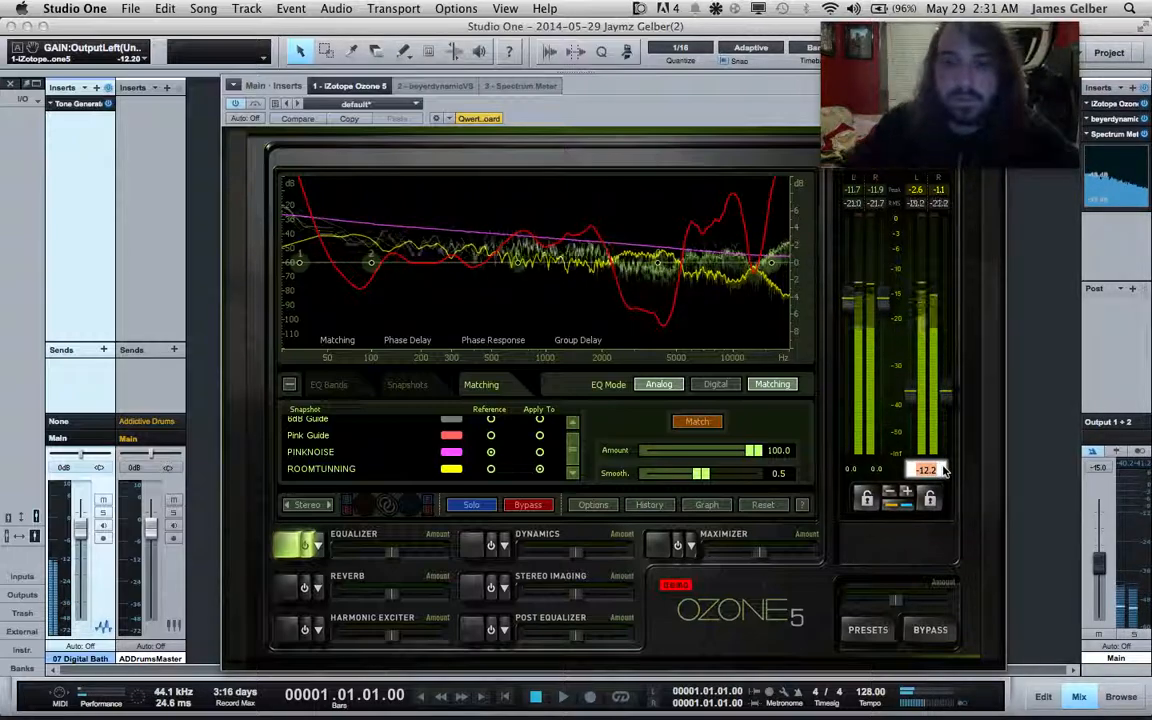
click(920, 192)
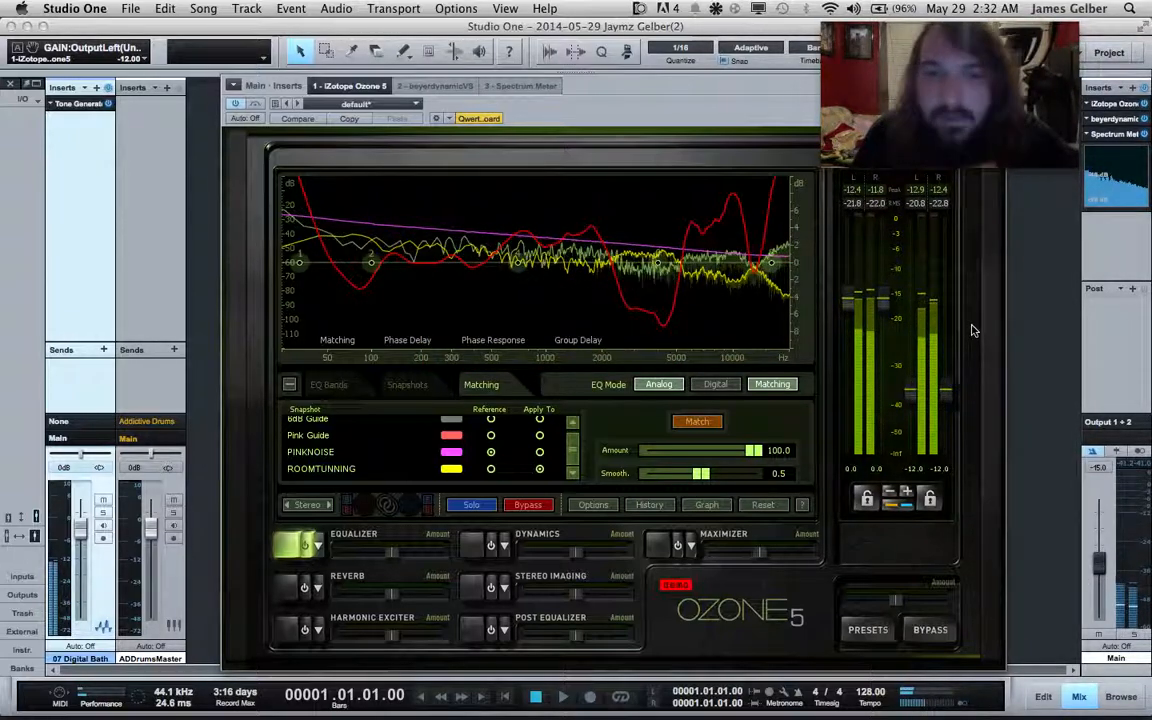
click(103, 500)
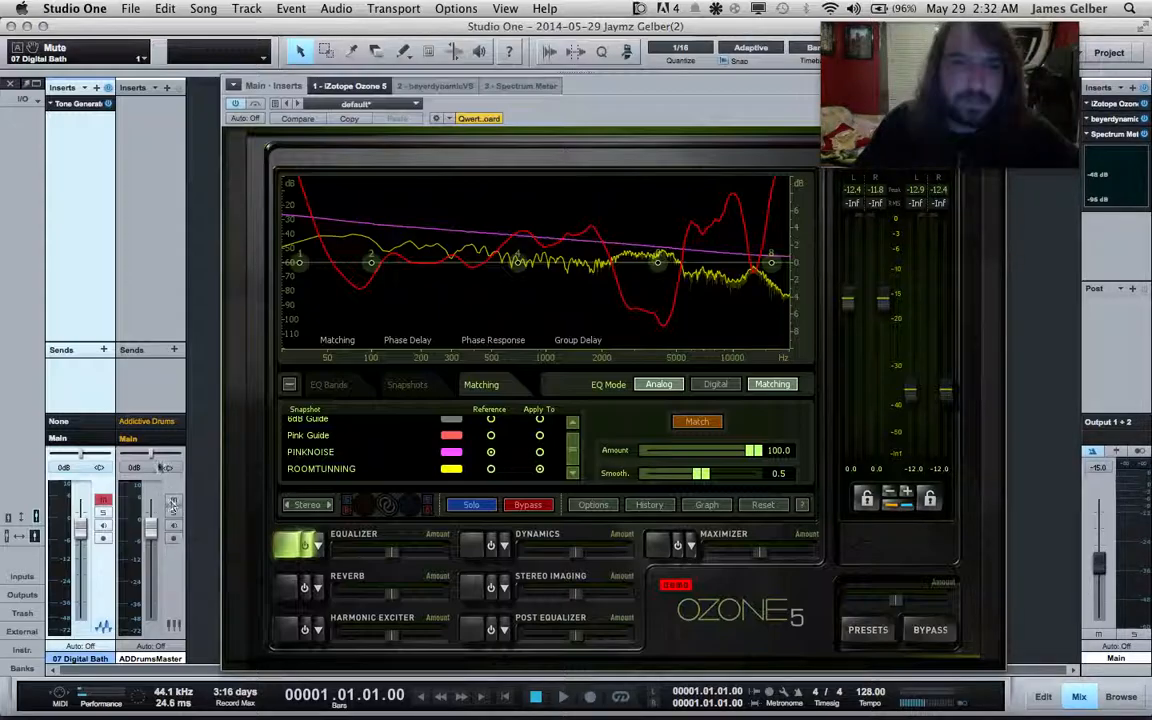
Step: Play the Addictive Drums beat from the ADDrumsMaster channel with Ozone's equalizer bypassed
click(147, 422)
drag(695, 86, 900, 71)
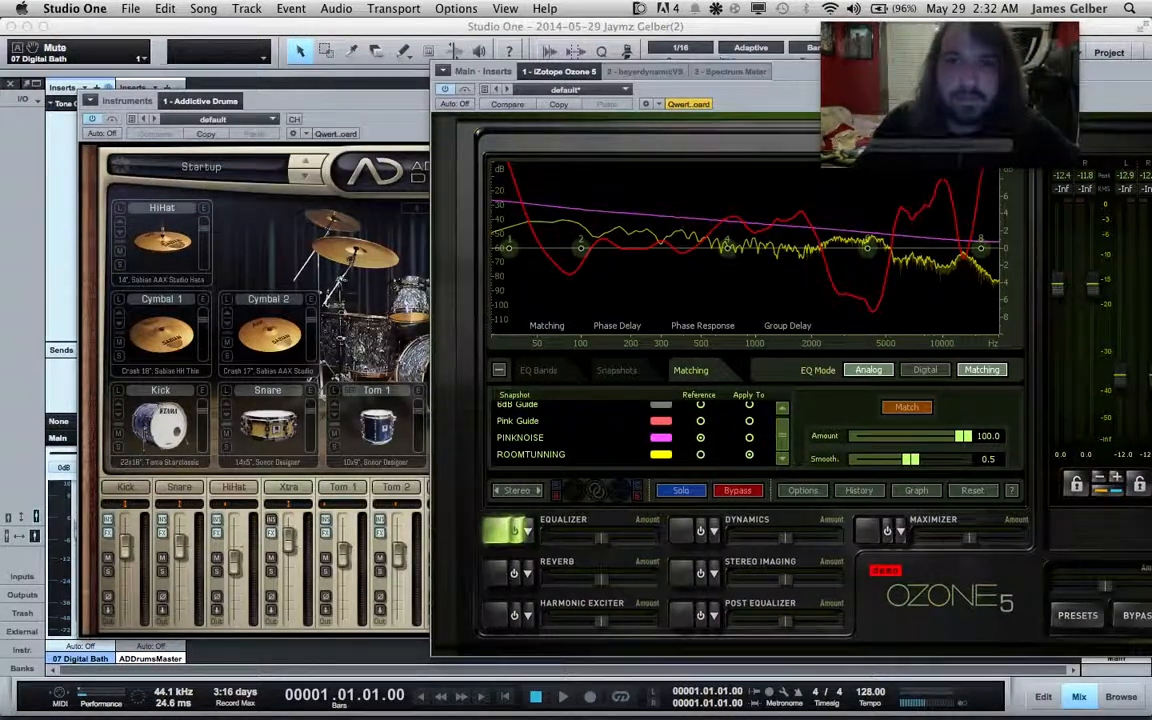
click(518, 530)
click(348, 106)
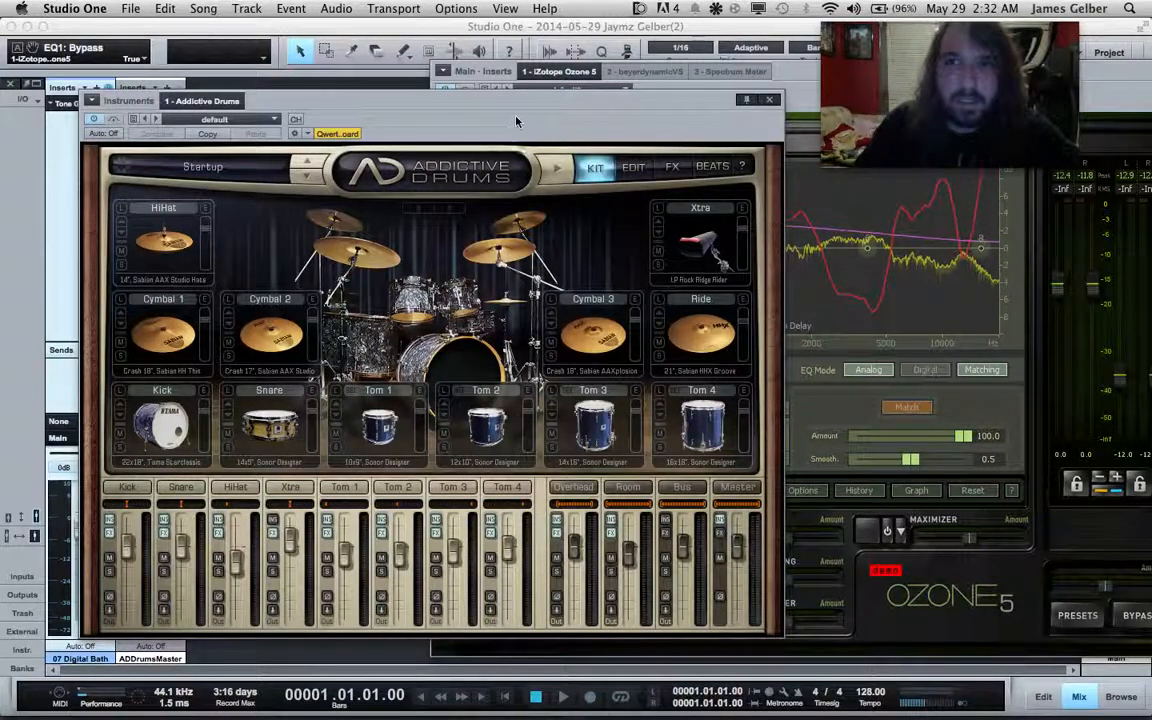
click(556, 168)
Step: Compare the playing drums with Ozone's equalizer active and bypassed, and leave the equalizer active
click(812, 93)
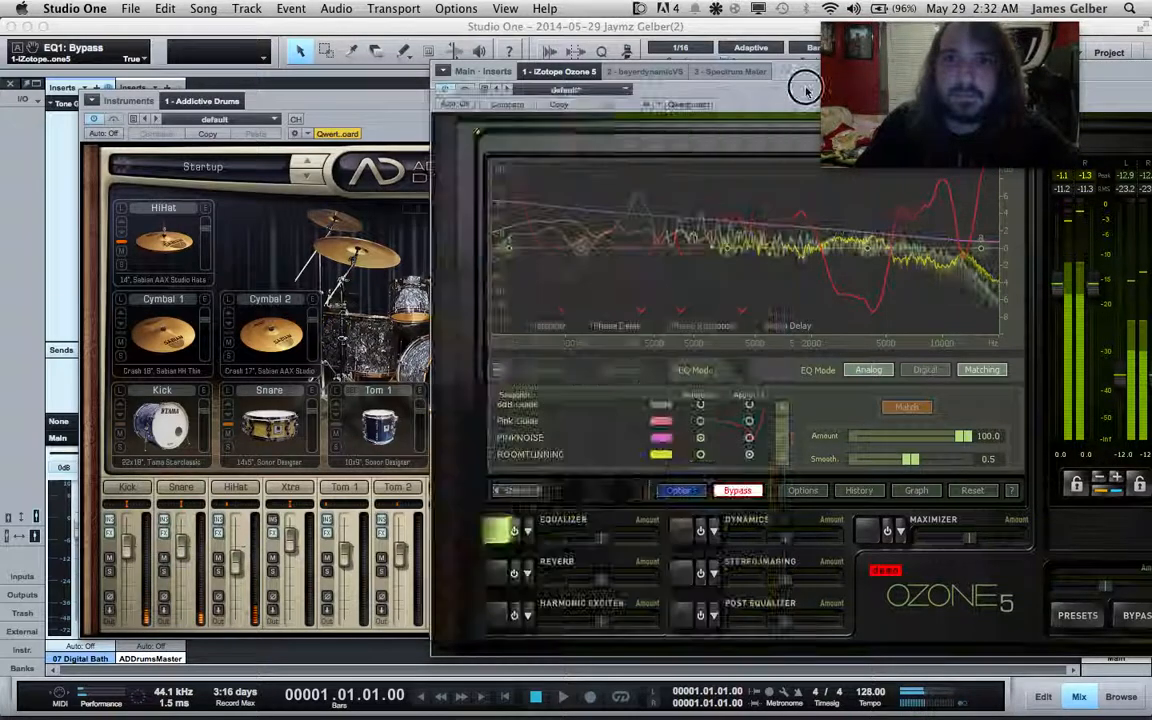
drag(805, 85, 514, 82)
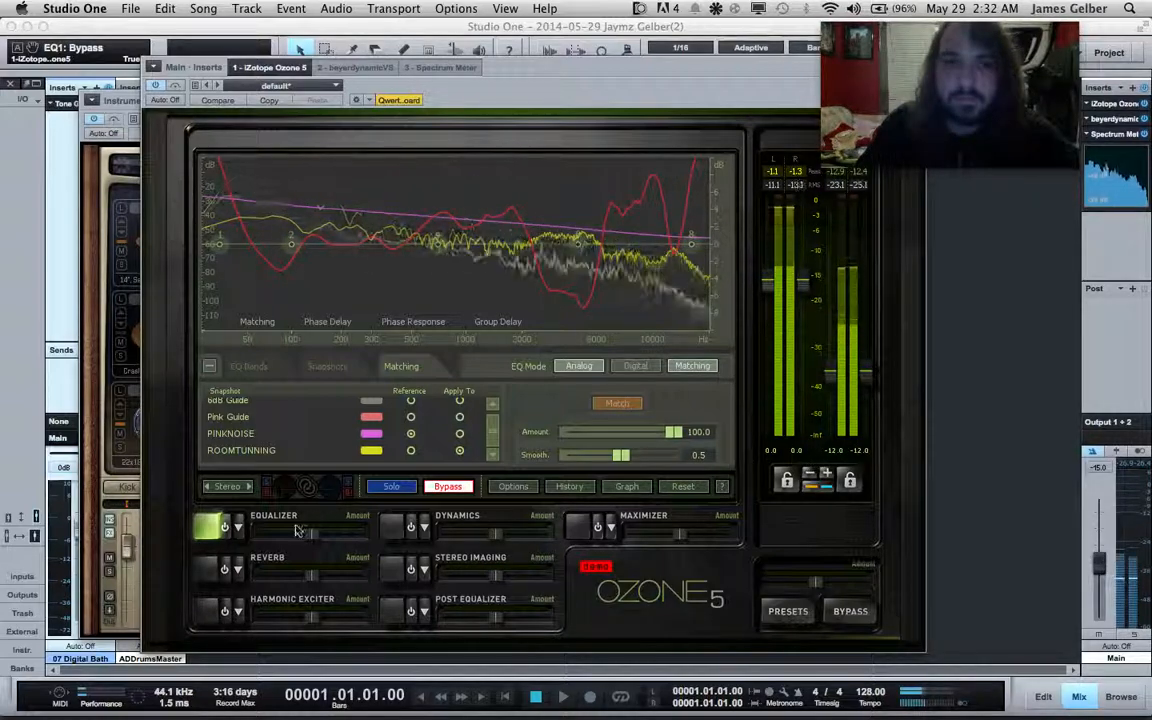
click(224, 529)
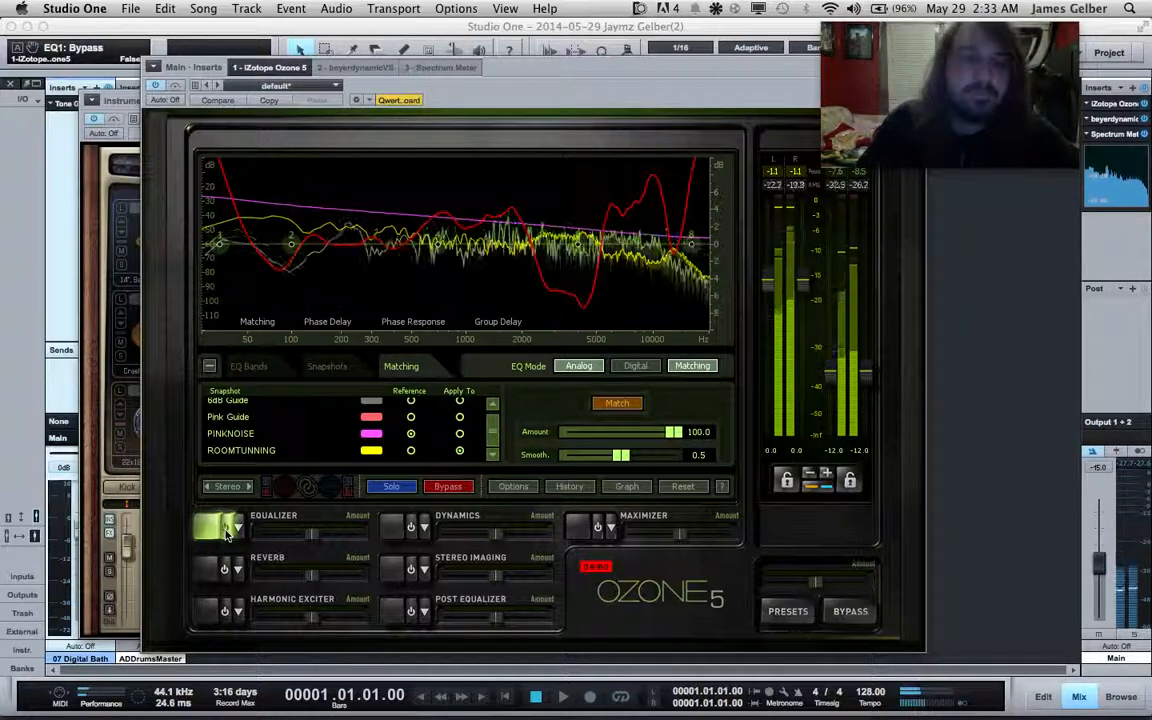
click(225, 530)
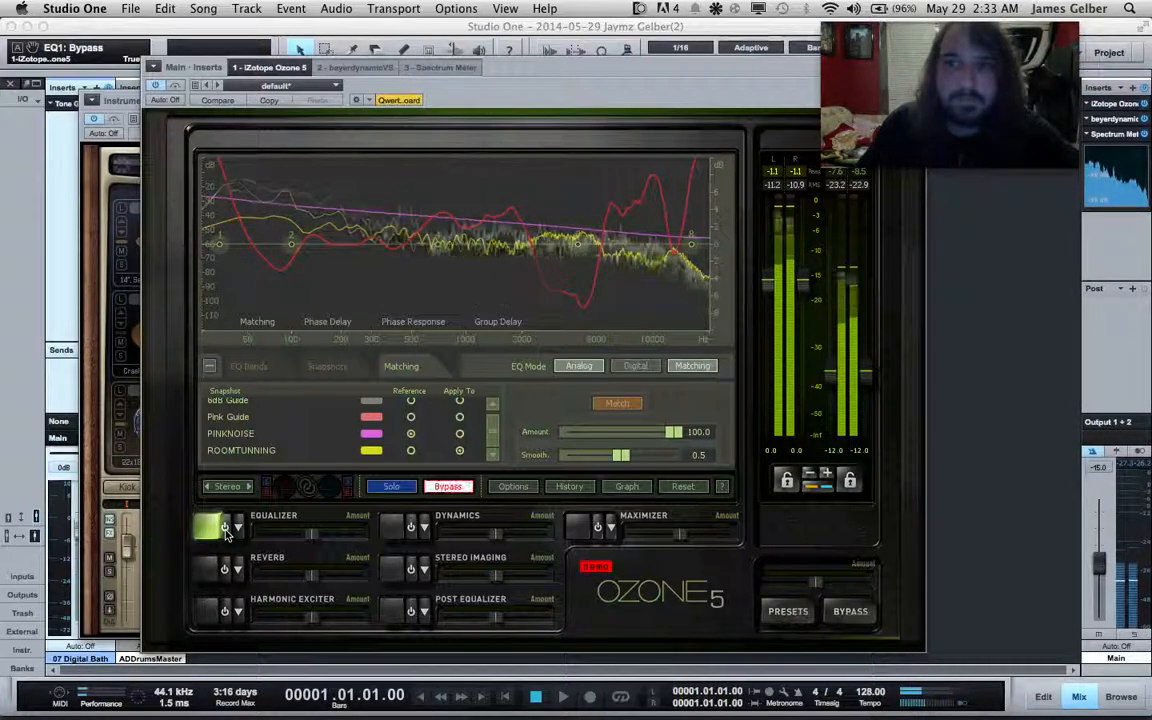
click(225, 530)
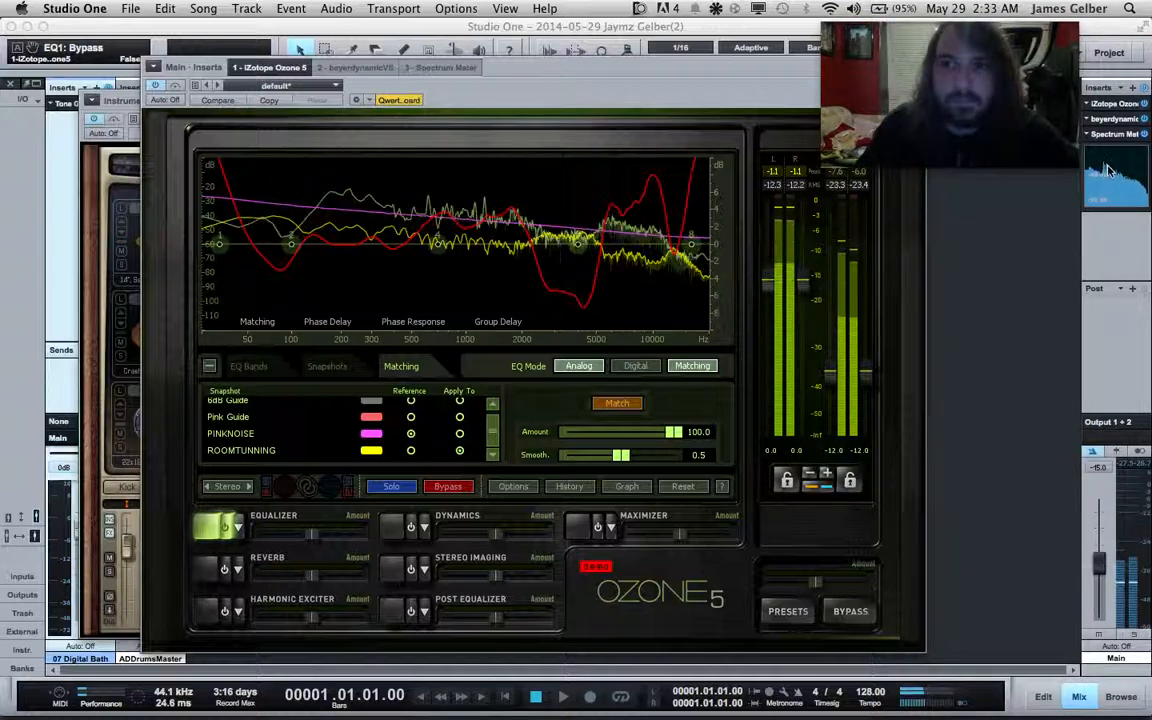
Step: Examine the corrected drums' spectrum in the main output's Spectrum Meter and close the meter
click(1118, 136)
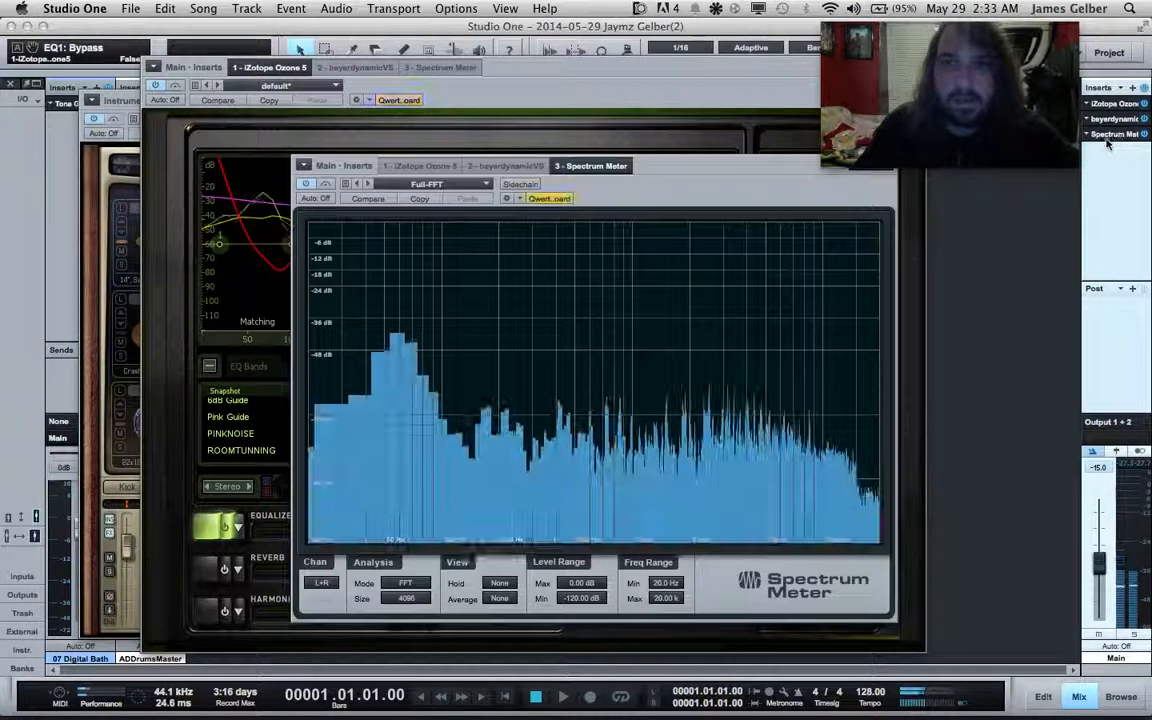
click(752, 191)
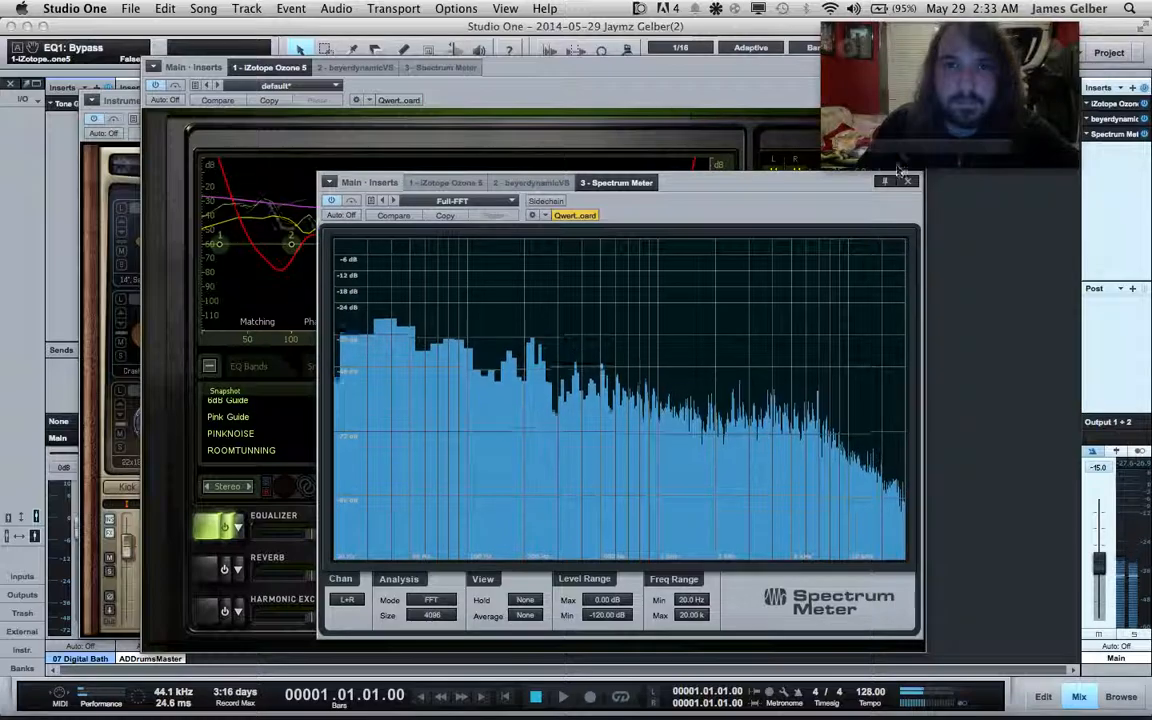
click(907, 181)
Step: Repeat the bypass comparison of Ozone's equalizer twice on the drum beat, ending with the equalizer switched on
click(755, 155)
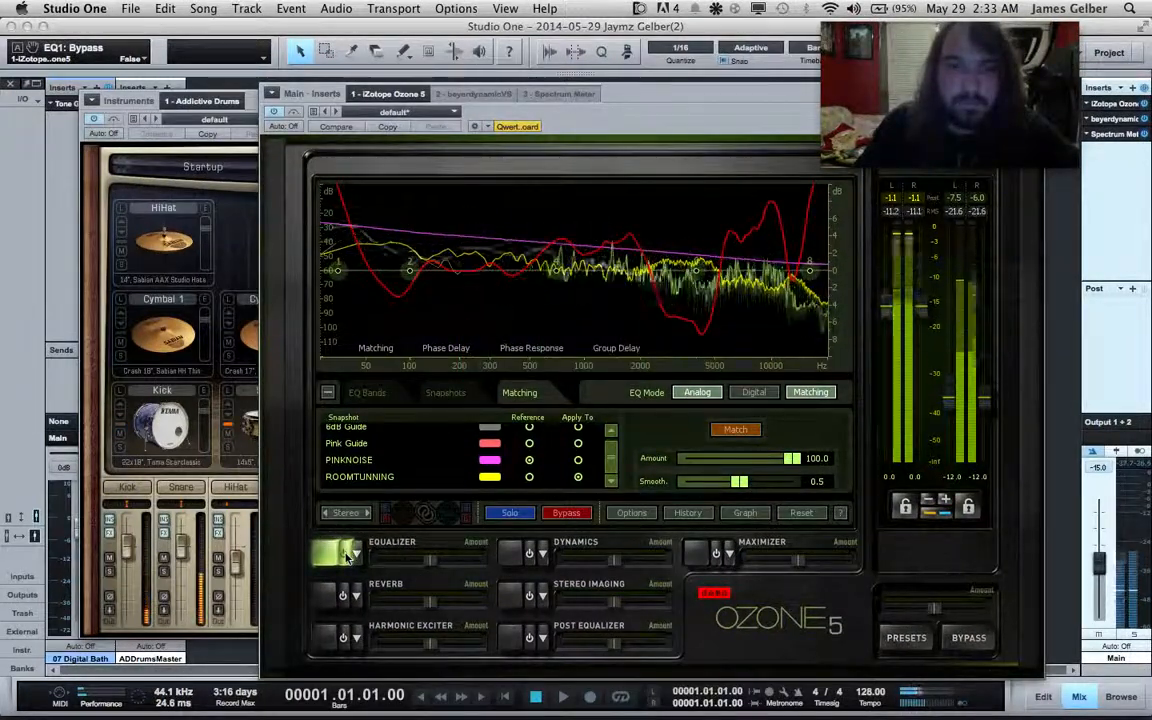
click(345, 557)
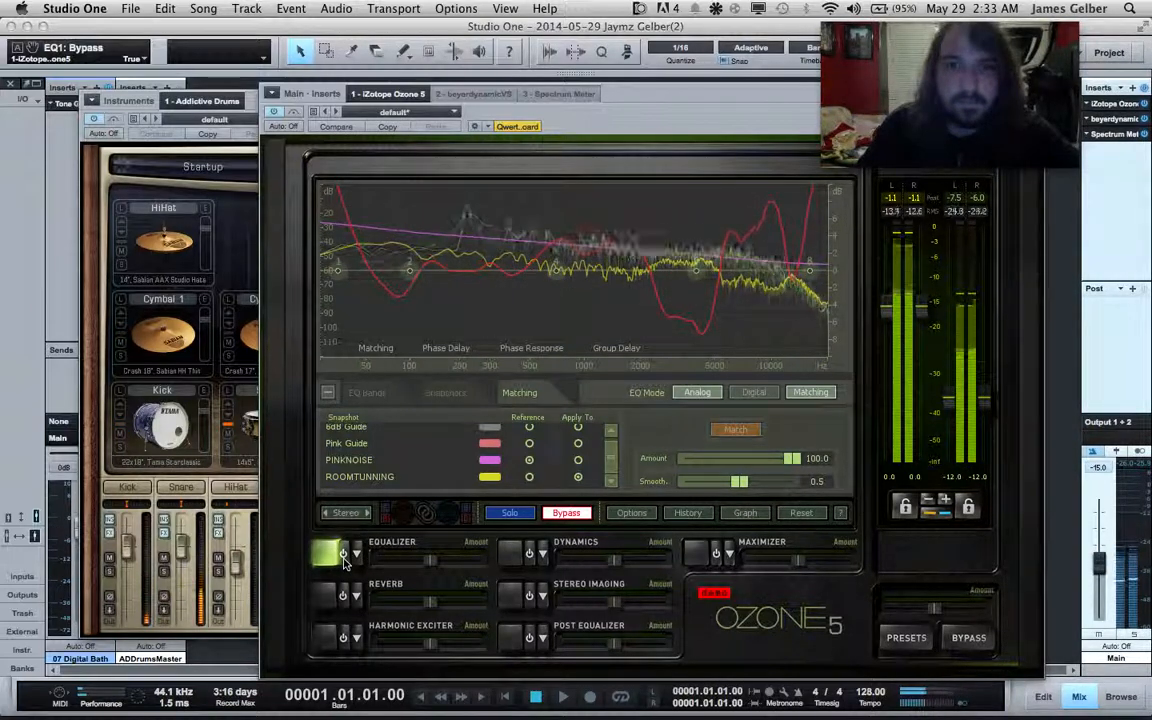
click(344, 556)
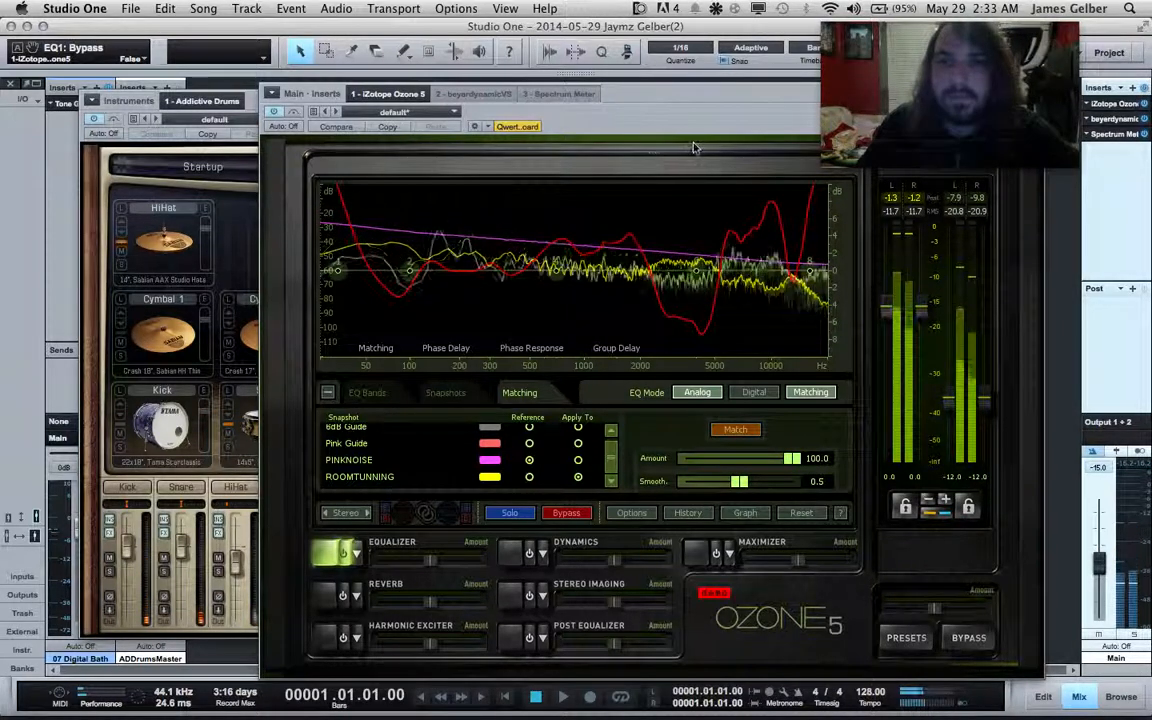
click(344, 554)
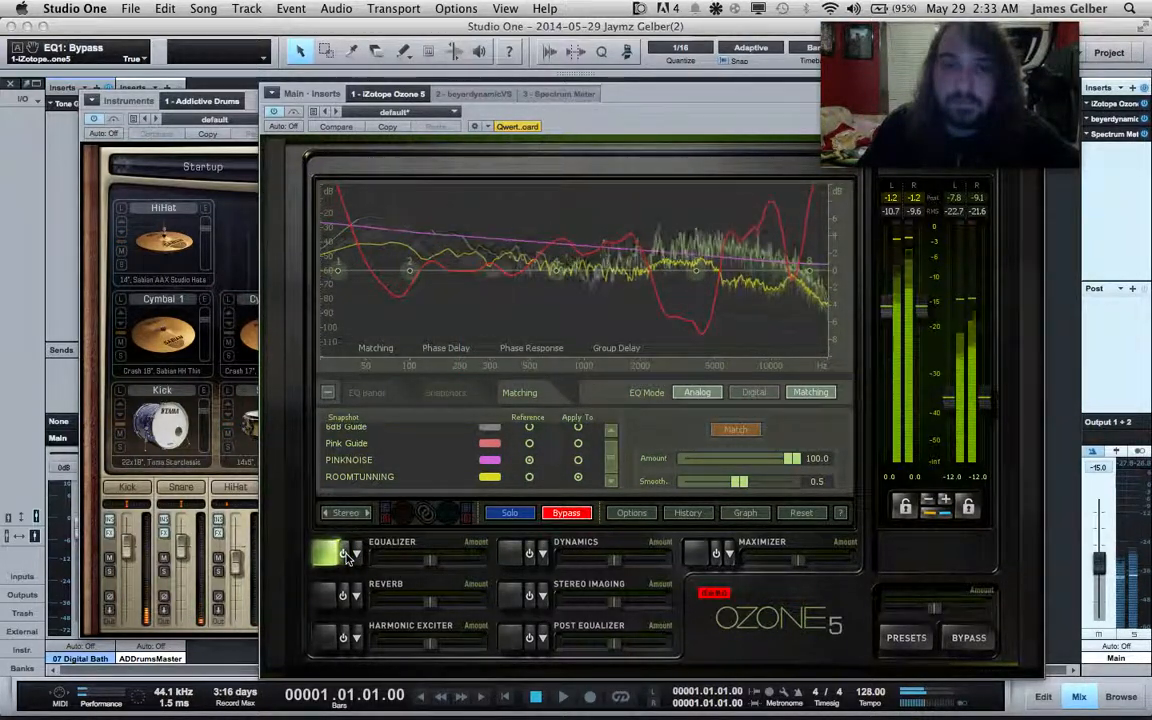
click(344, 554)
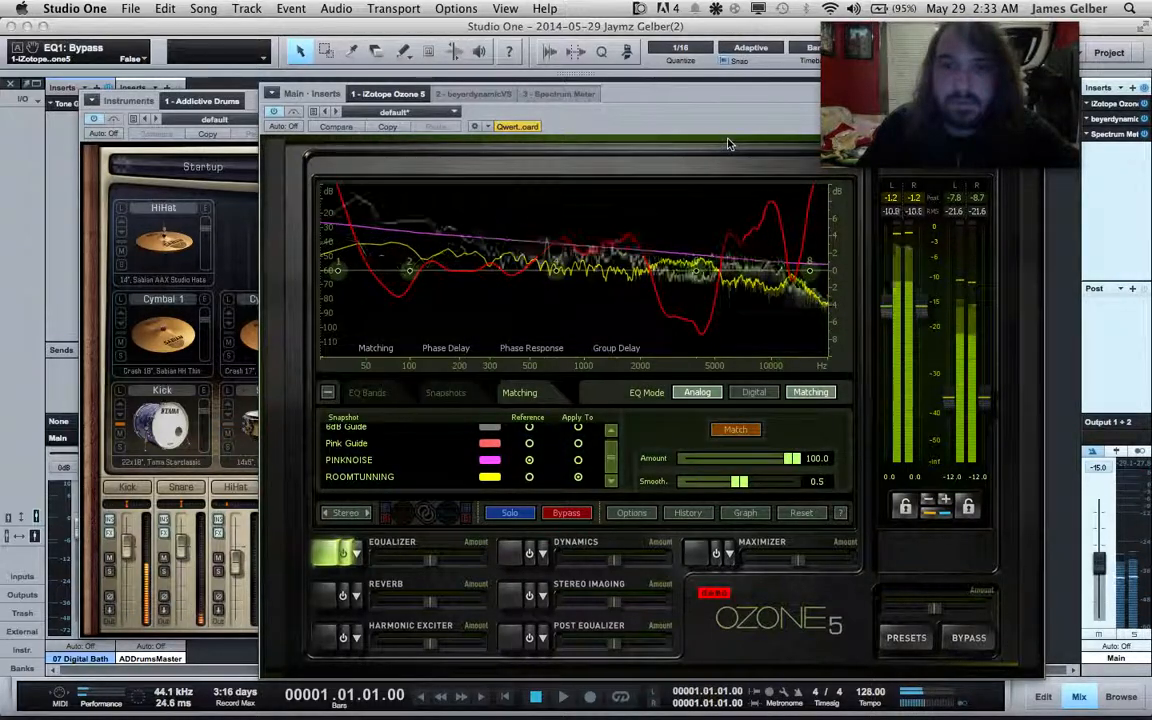
Step: Stop the Addictive Drums beat and close its instrument window
click(254, 107)
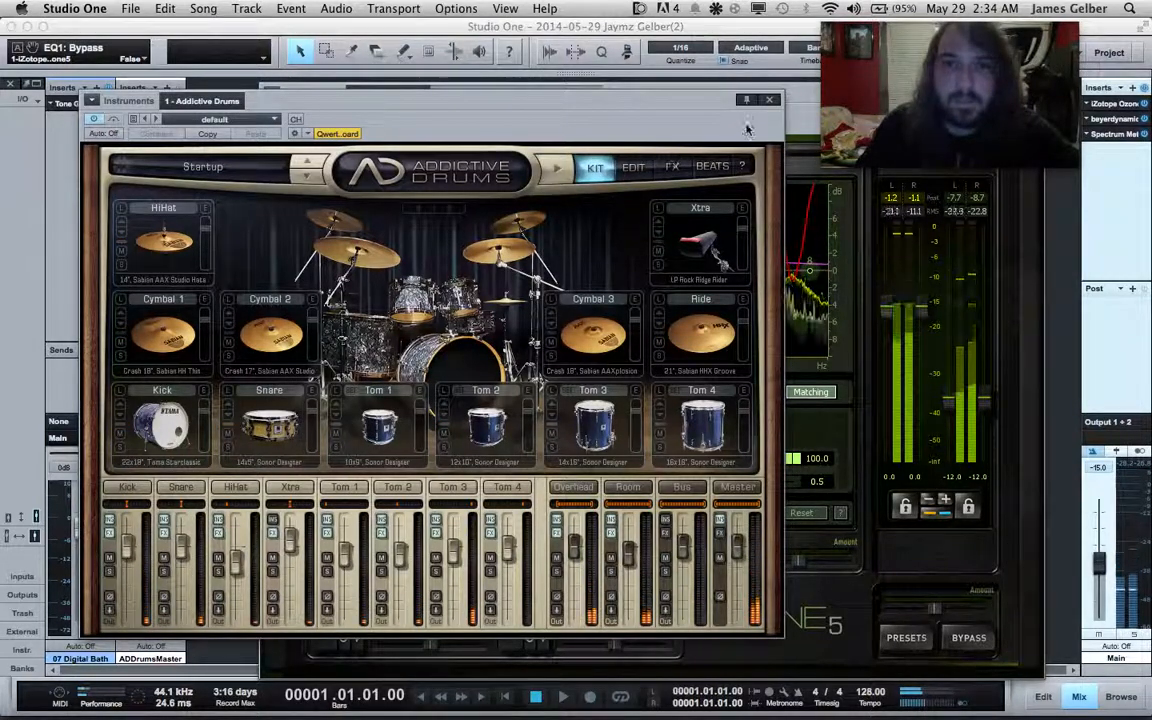
click(762, 102)
drag(712, 109, 685, 106)
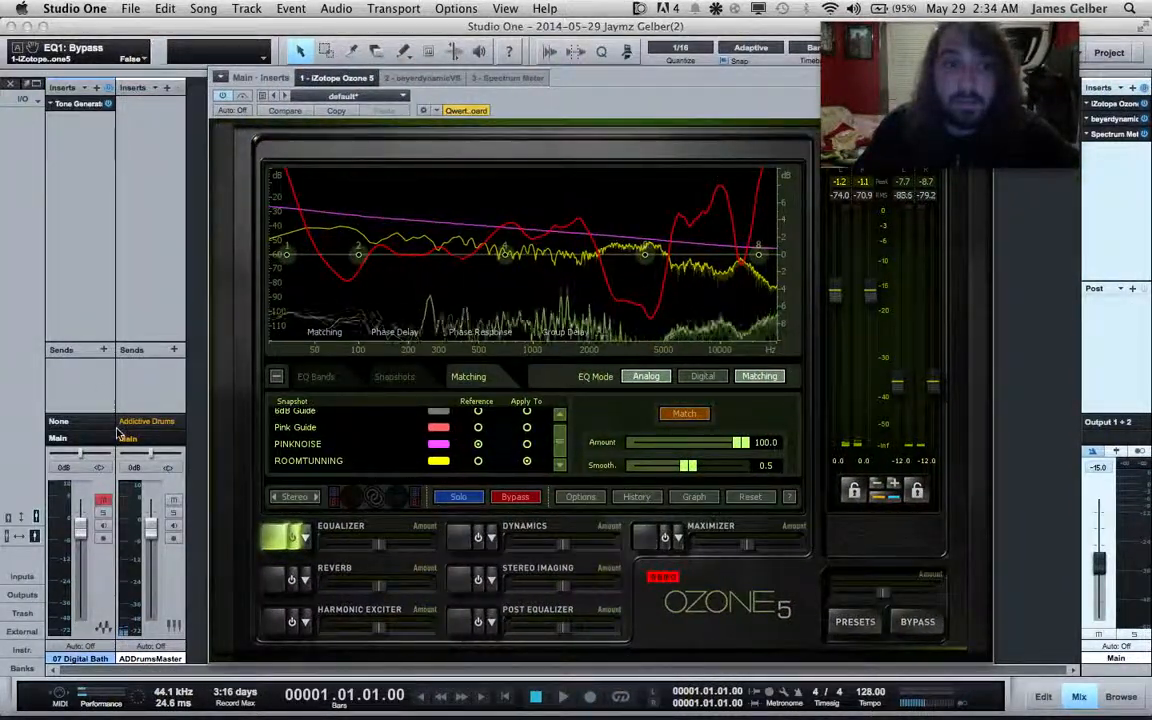
Step: Unmute 07 Digital Bath to play the pink noise and place the main output's Spectrum Meter beside Ozone
click(1095, 134)
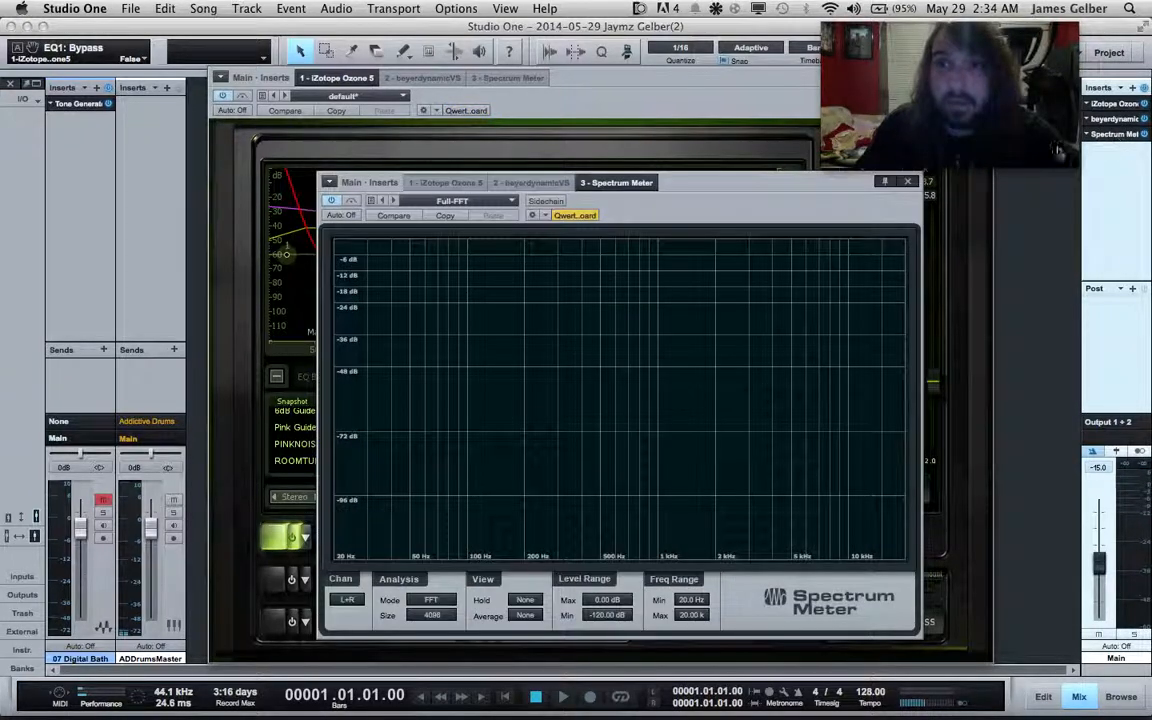
click(103, 500)
drag(676, 185, 1052, 142)
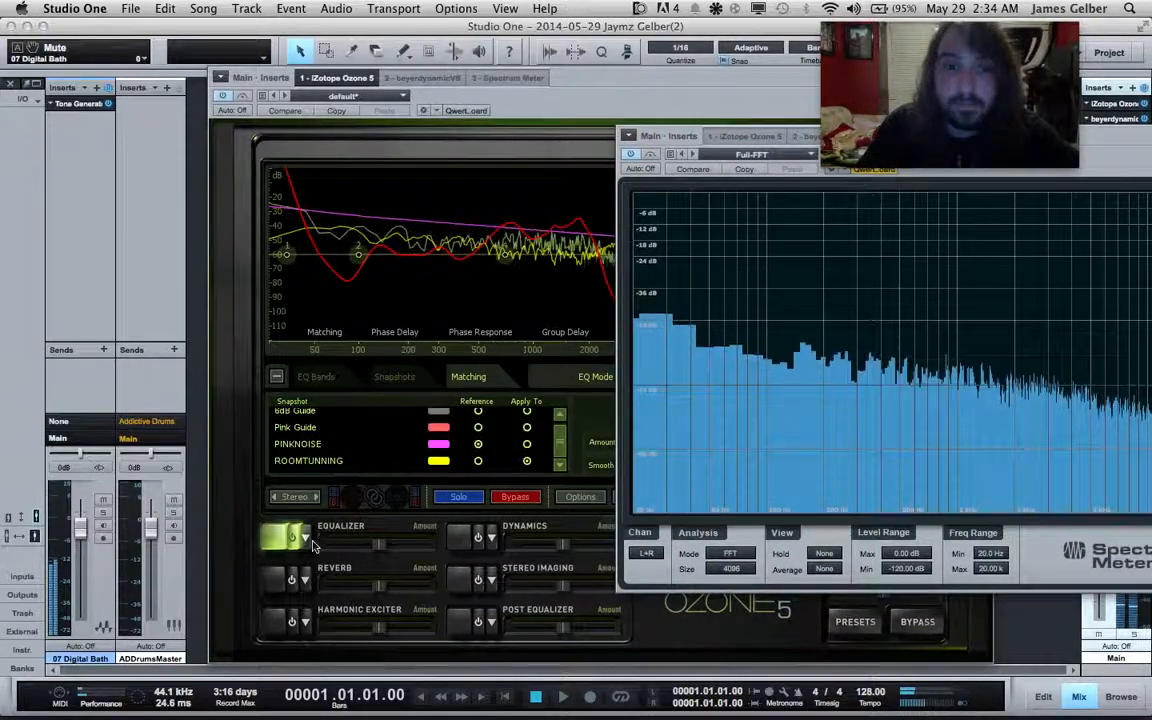
drag(529, 76, 350, 29)
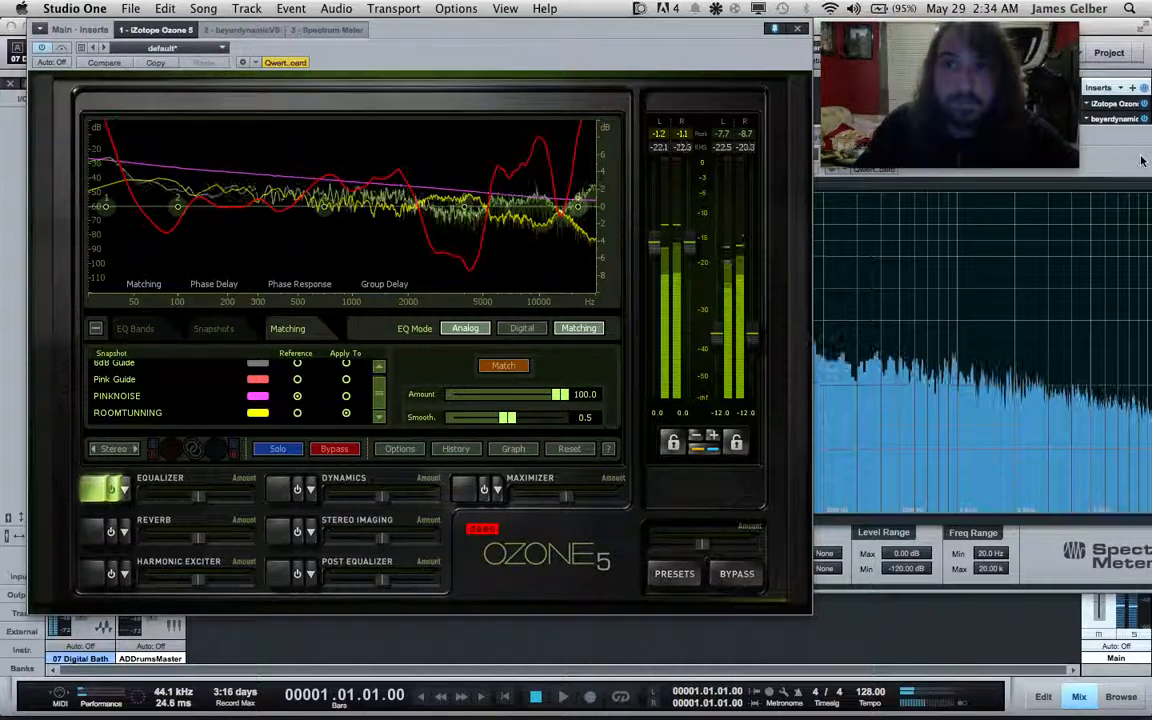
click(1137, 140)
drag(1137, 140, 1004, 160)
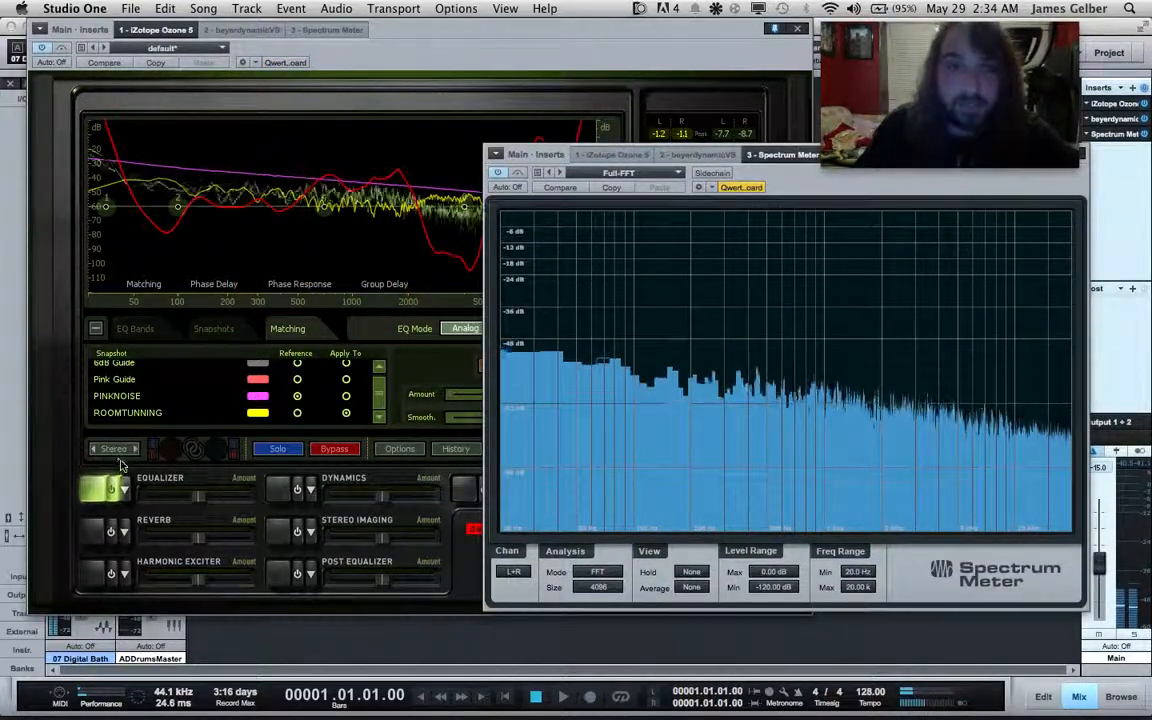
Step: Compare the pink-noise curve in the Spectrum Meter with Ozone's equalizer bypassed and re-enabled
click(115, 497)
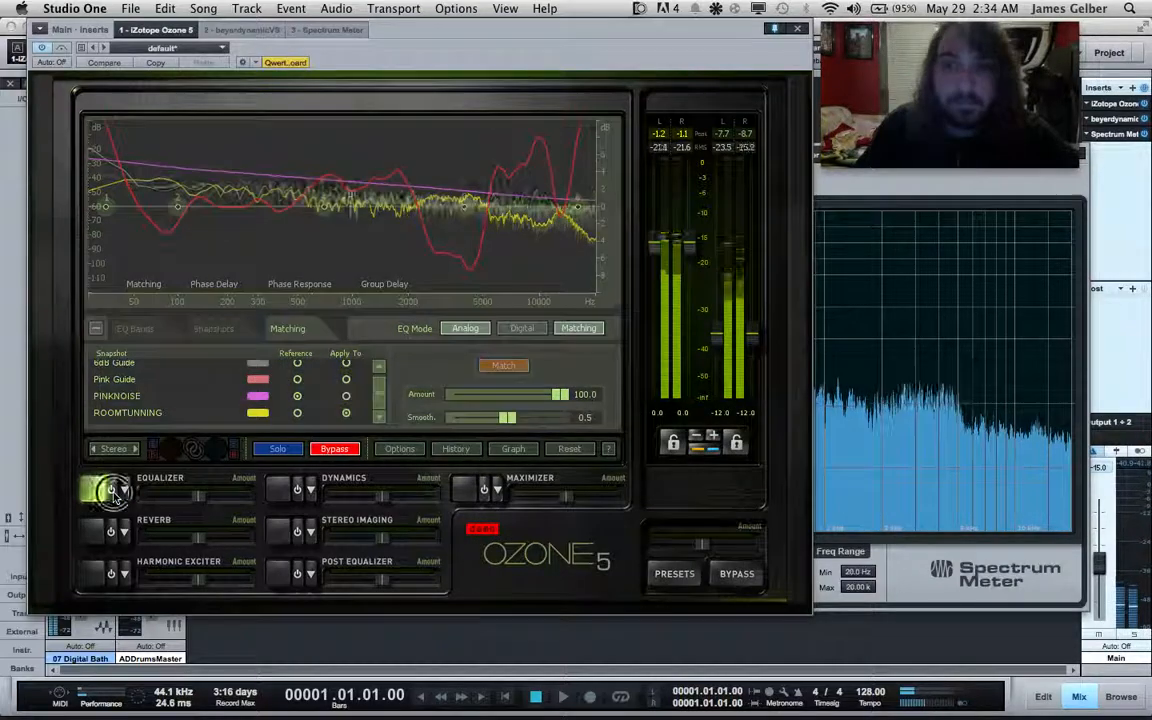
click(818, 163)
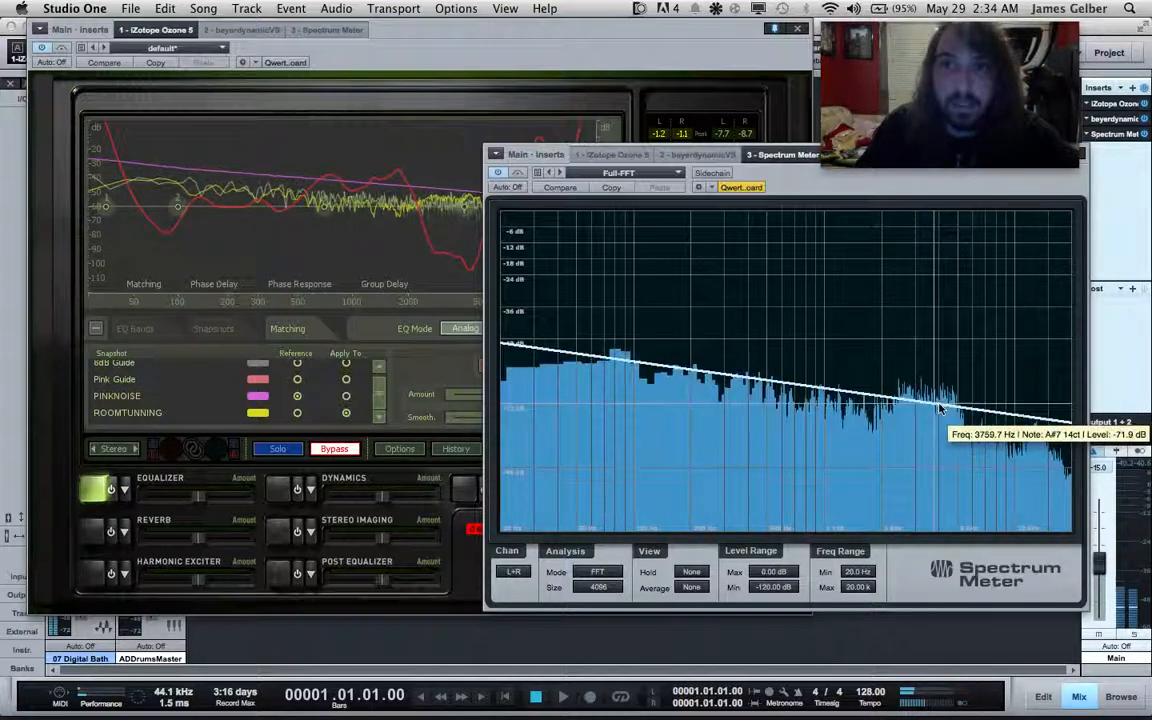
click(114, 495)
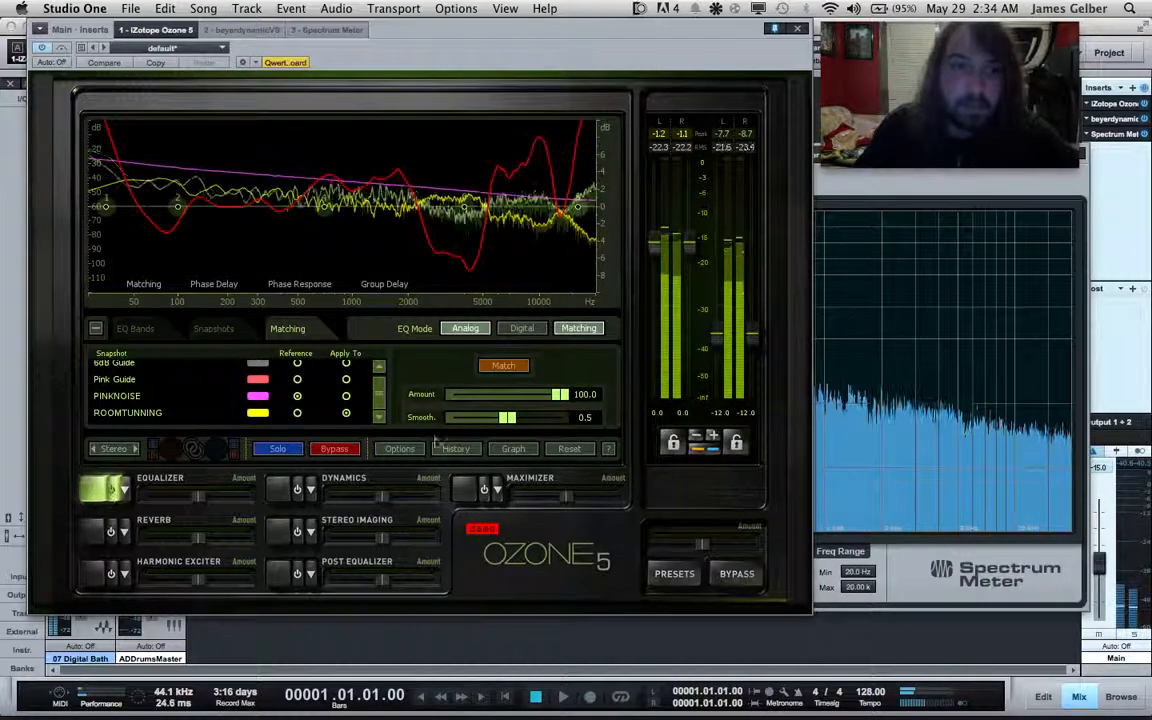
click(929, 185)
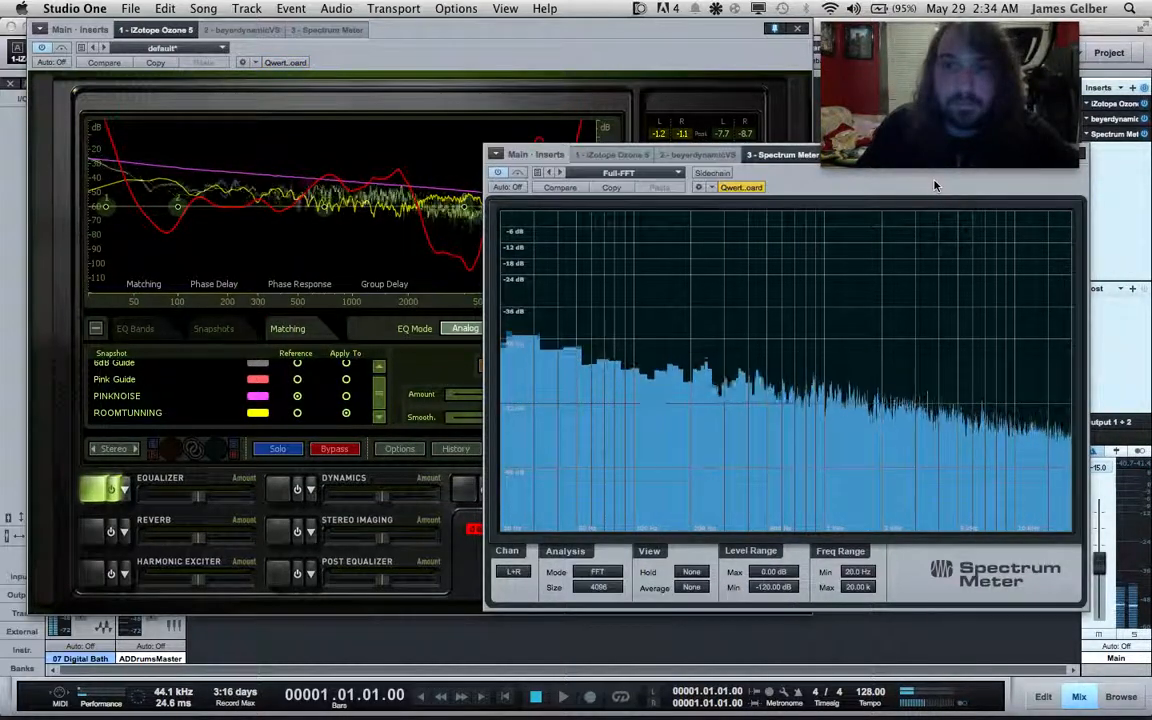
Step: Close the Spectrum Meter and mute the 07 Digital Bath channel
click(1081, 155)
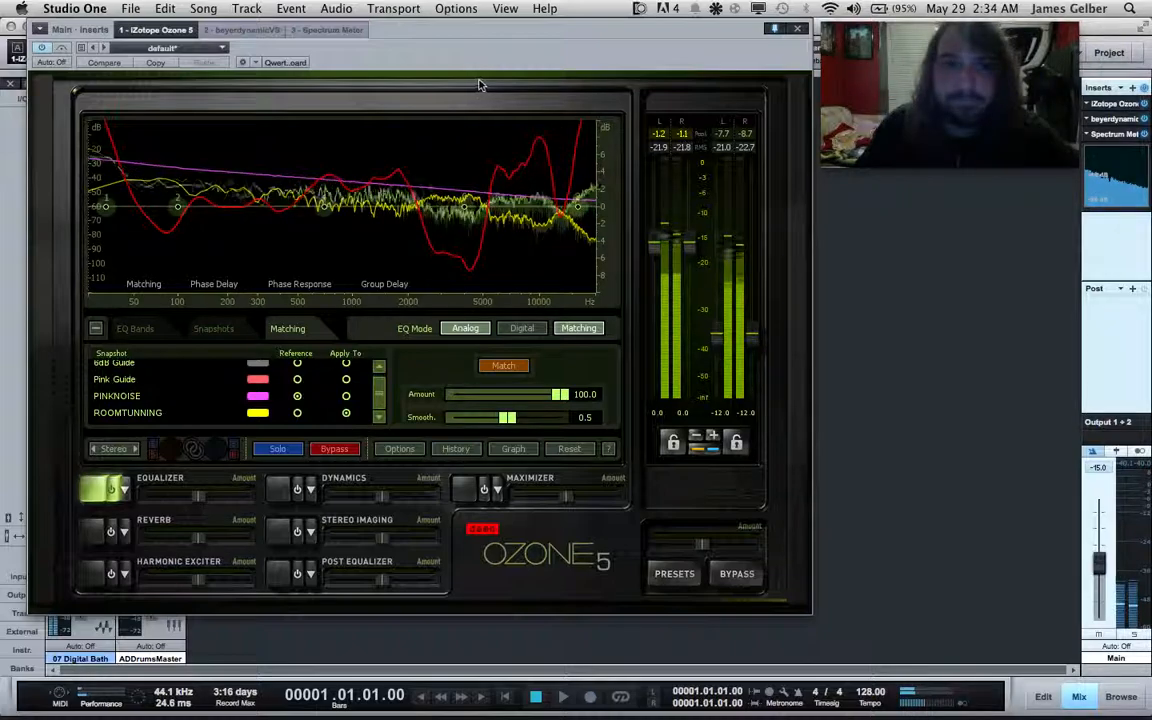
drag(476, 29, 646, 55)
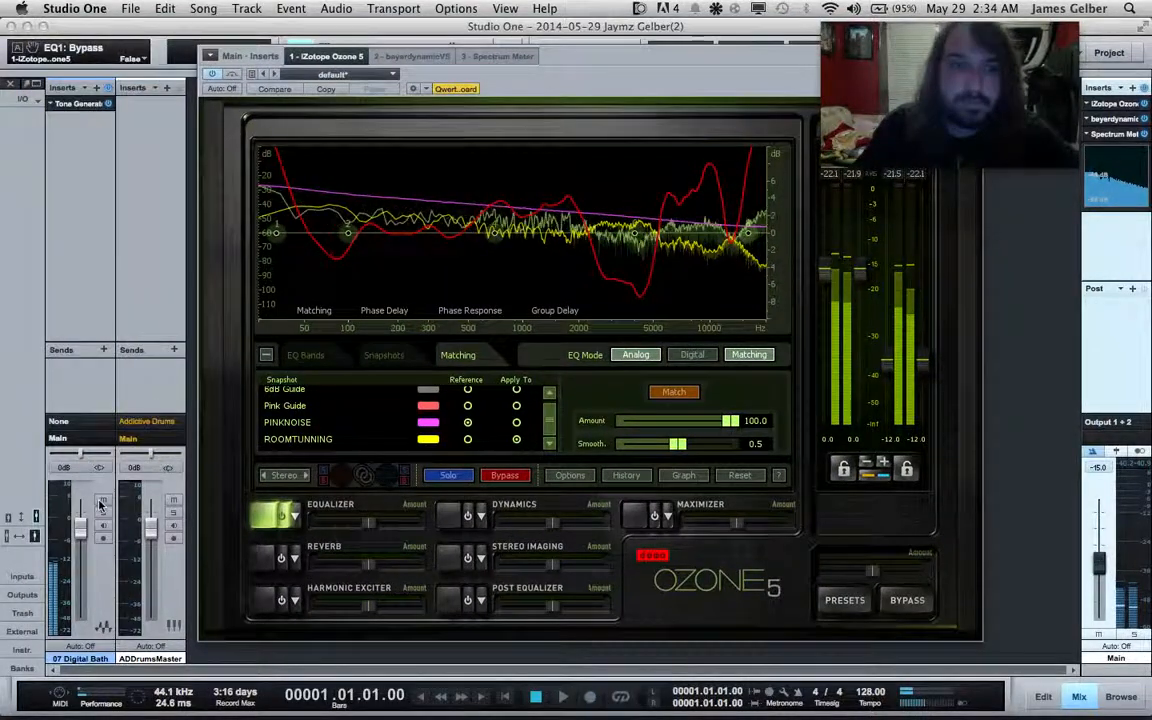
click(102, 499)
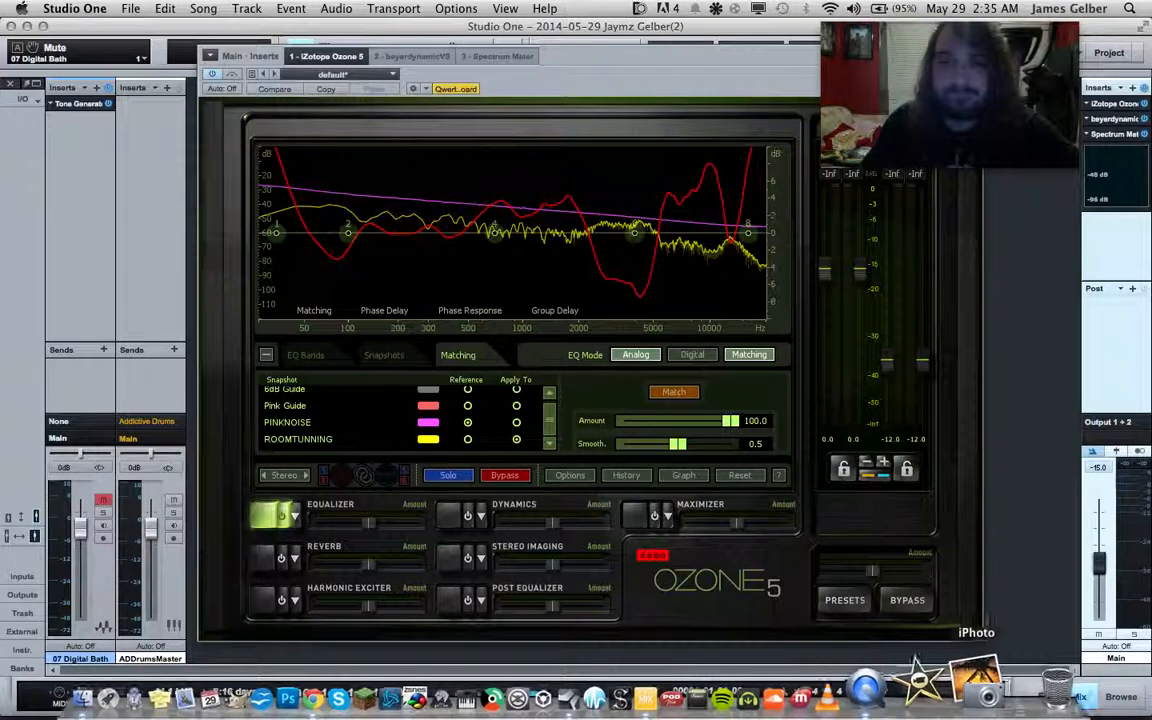
right_click(920, 704)
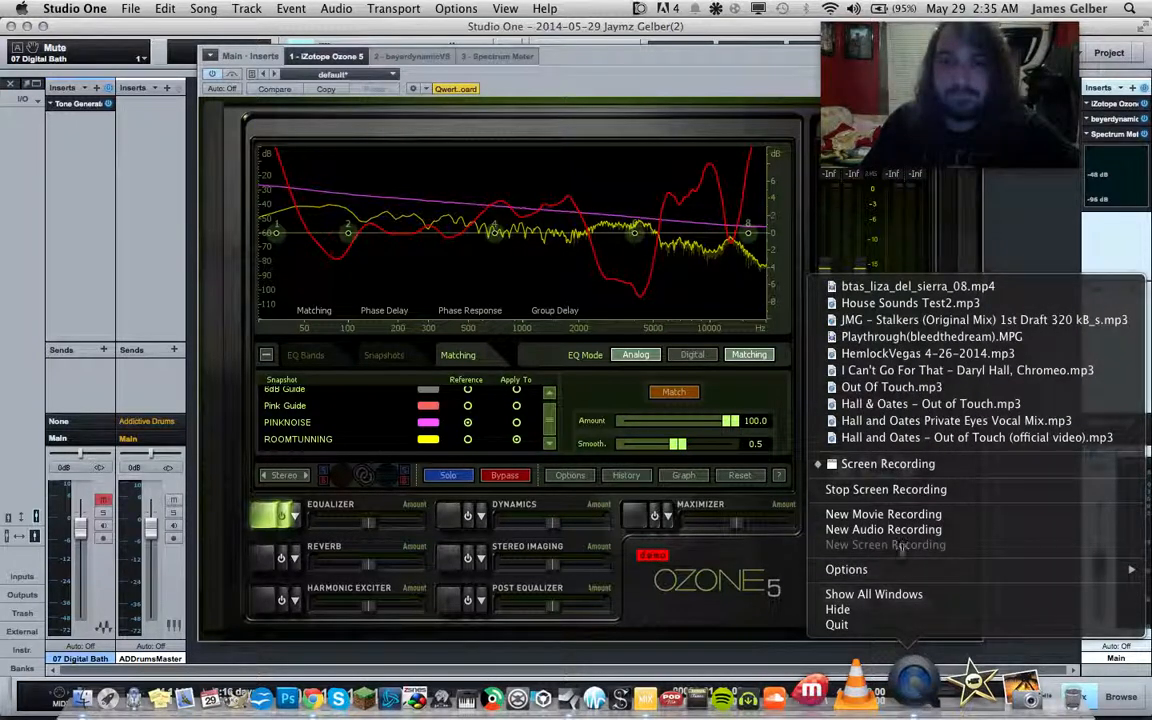